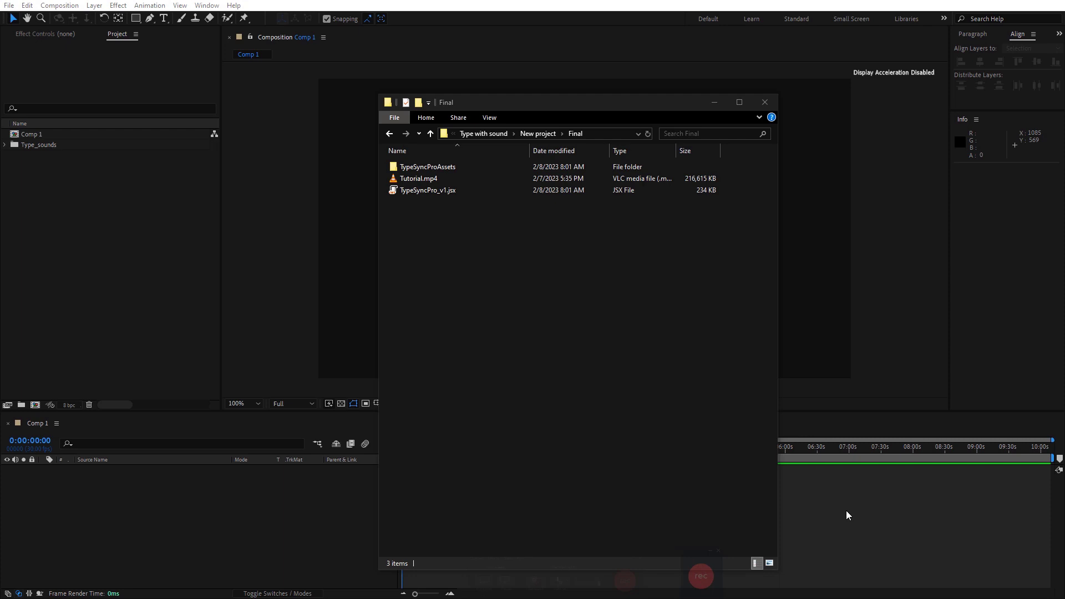
- Select the TypeSyncProAssets folder and the TypeSyncPro_v1.jsx script together
click(468, 166)
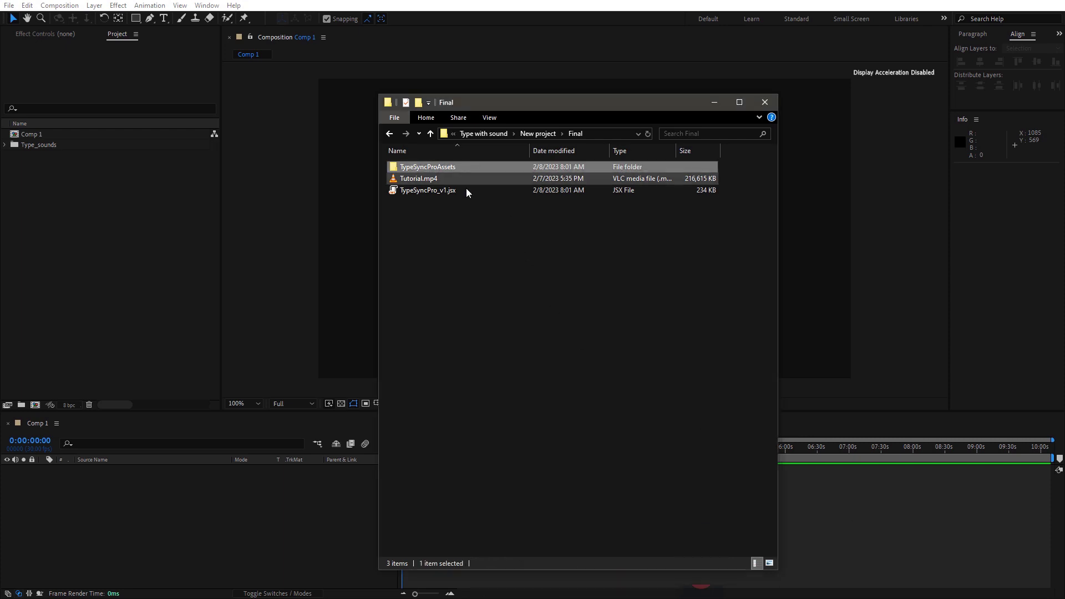
ctrl+click(466, 193)
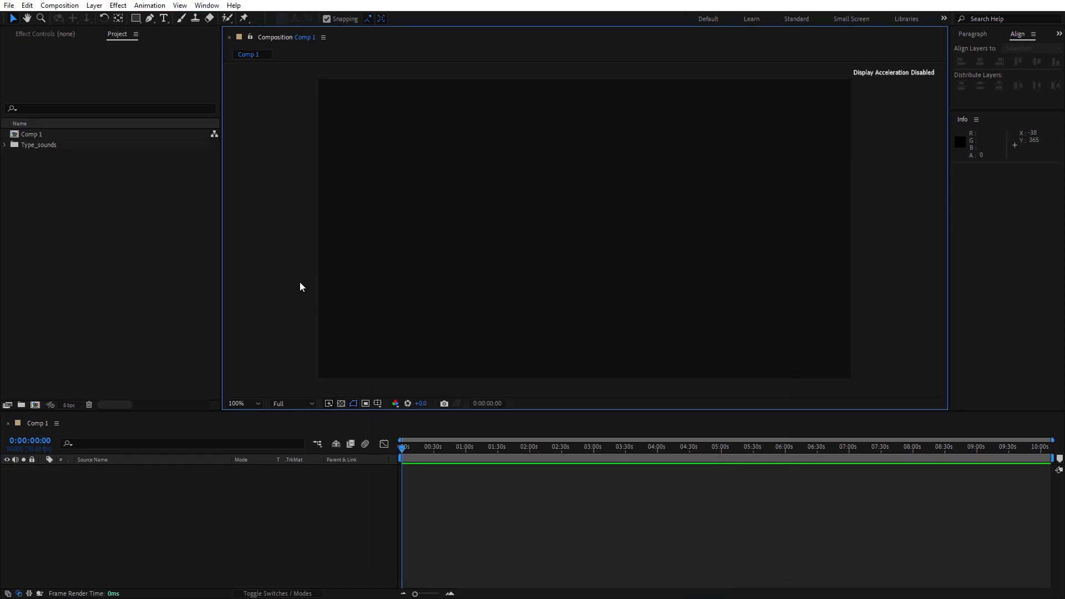
- Dock the TypeSyncPro panel from the Window menu
click(207, 5)
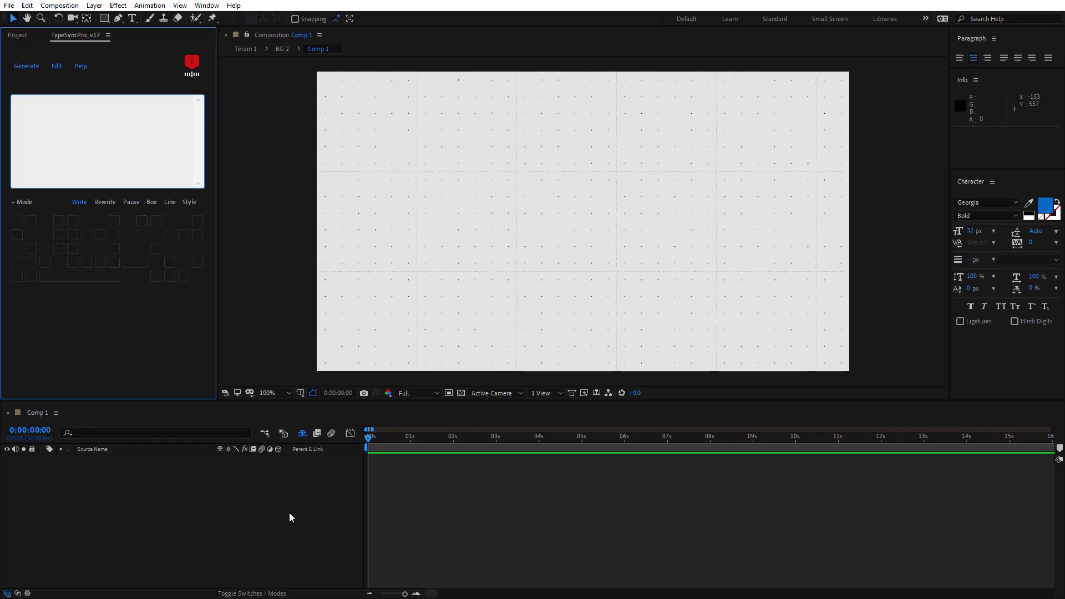
- Paste the three-line text, generate its typewriter layer at the playhead, and preview the typing
right_click(104, 141)
click(134, 188)
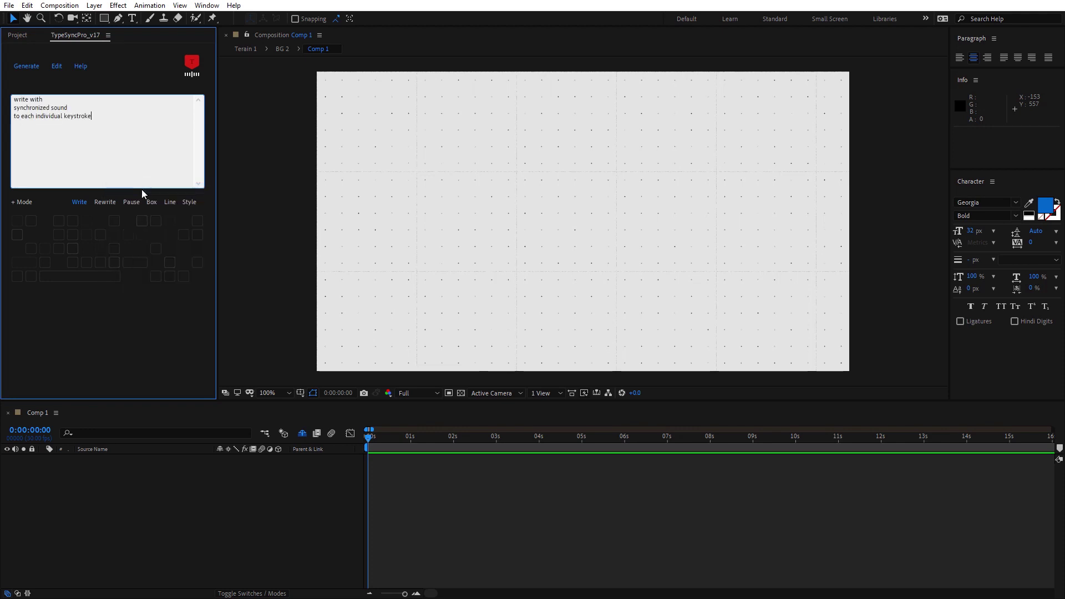
drag(369, 442, 542, 453)
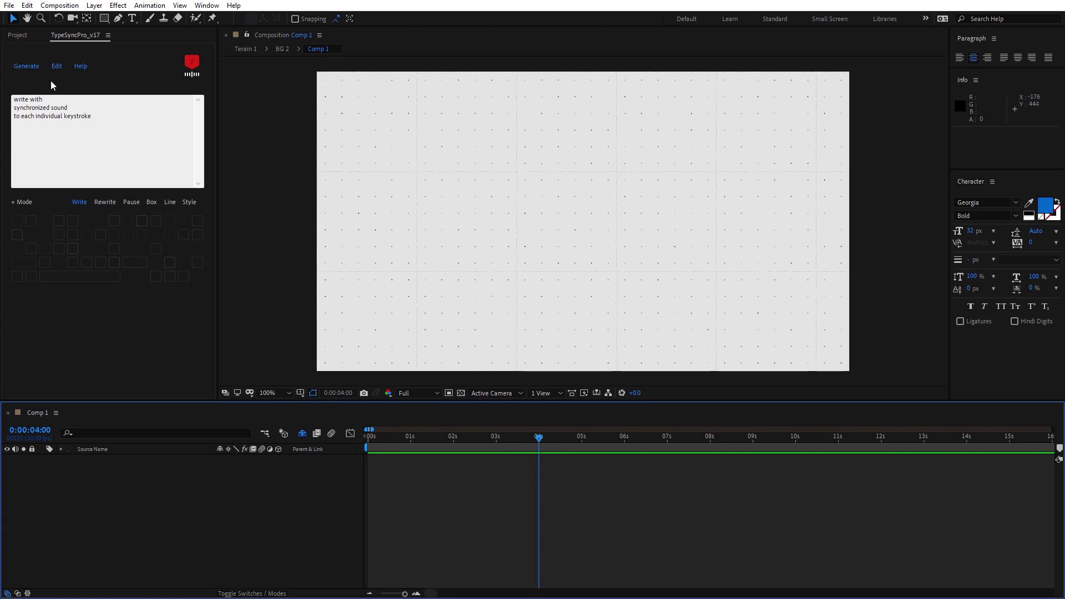
click(33, 70)
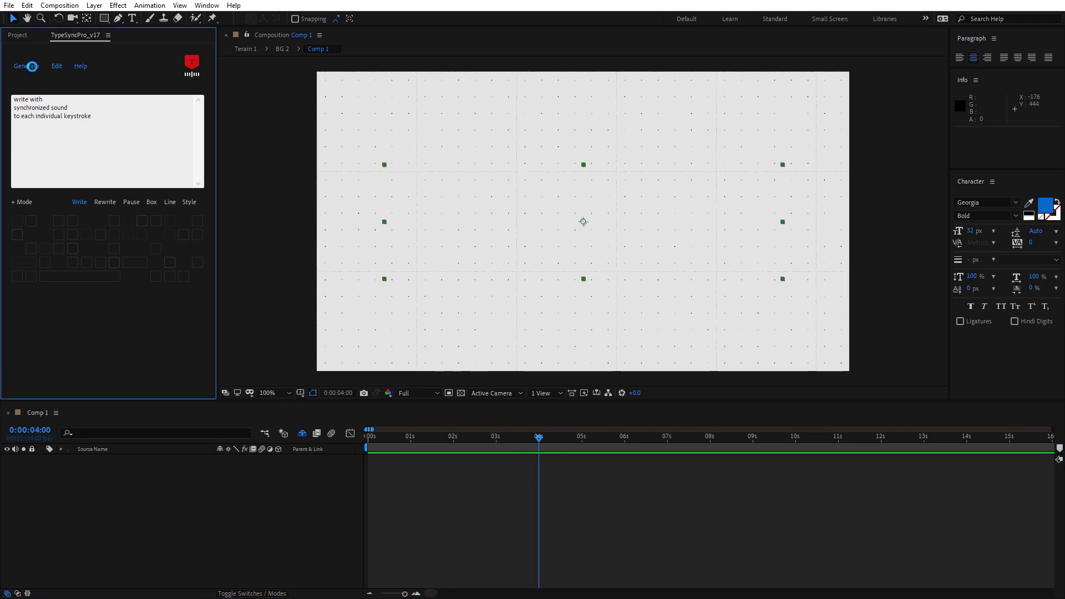
drag(541, 442, 732, 468)
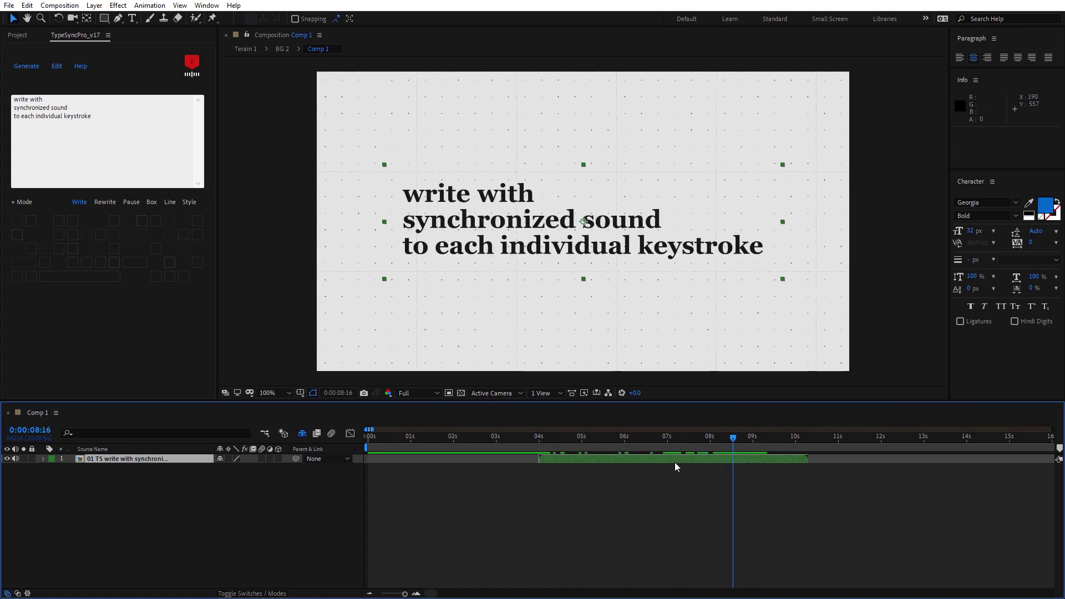
- Deselect the first layer, generate a second typewriter layer after it, and play it back
click(25, 69)
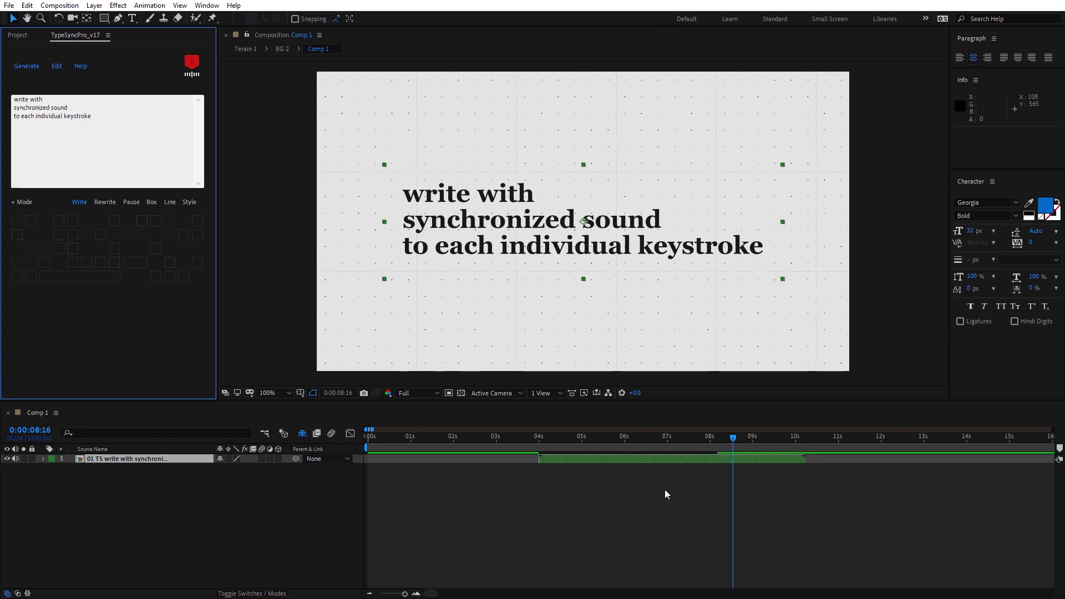
click(696, 473)
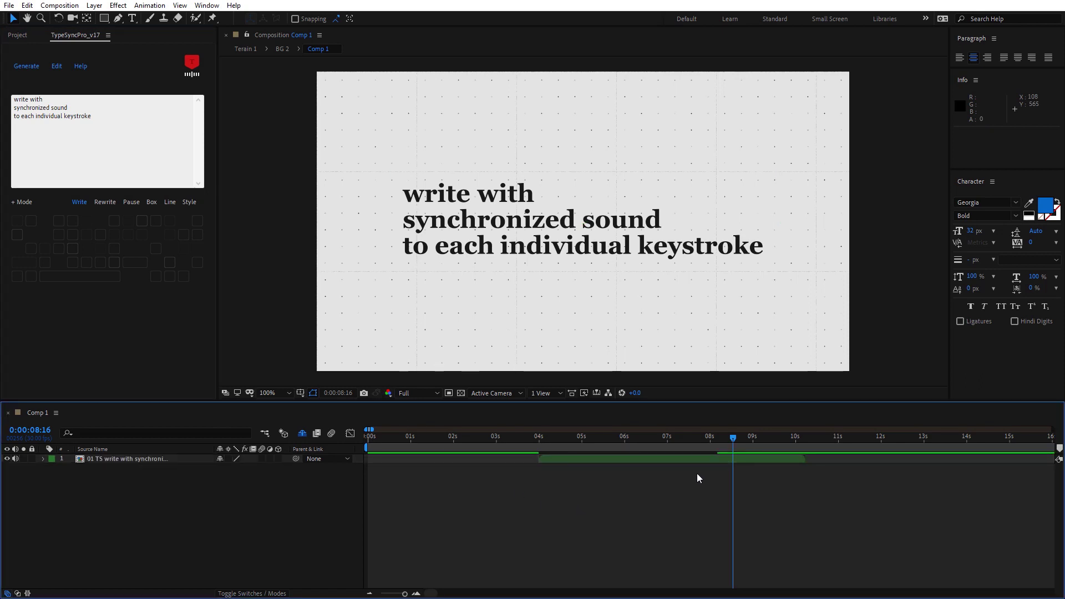
click(28, 66)
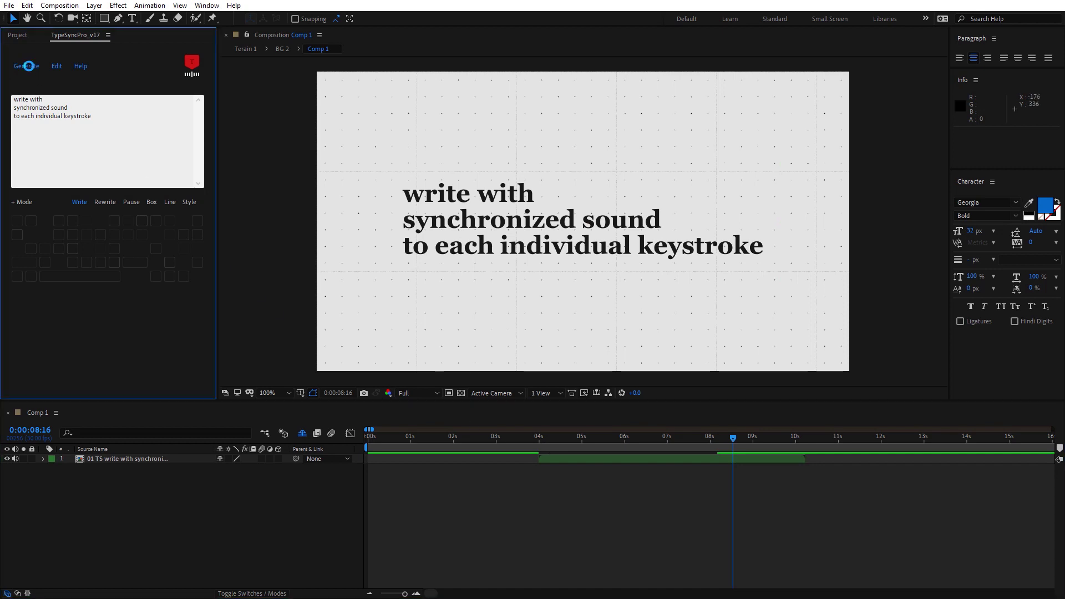
click(738, 438)
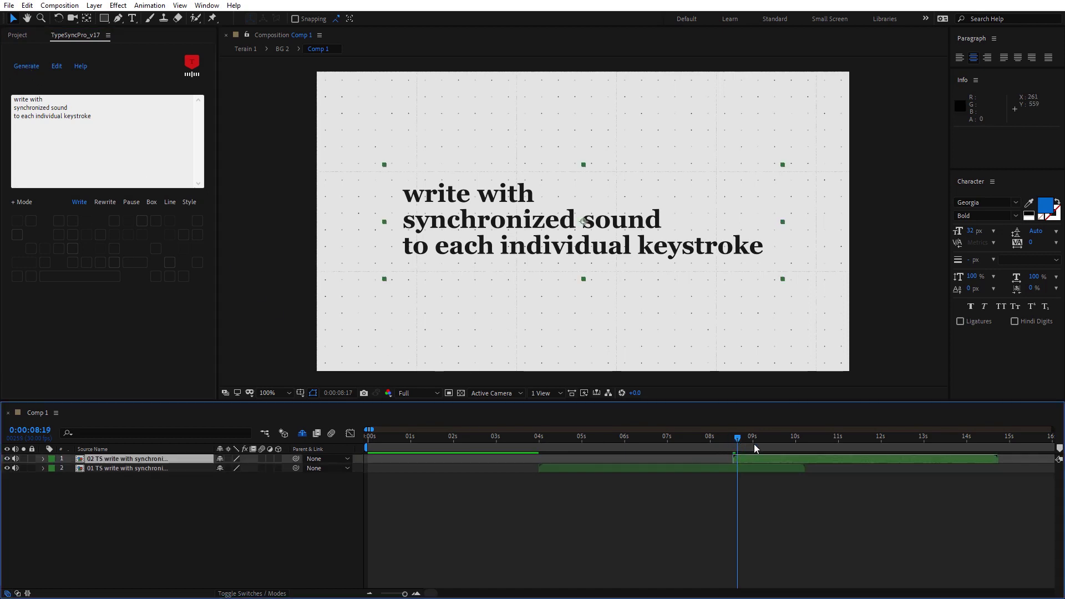
key(space)
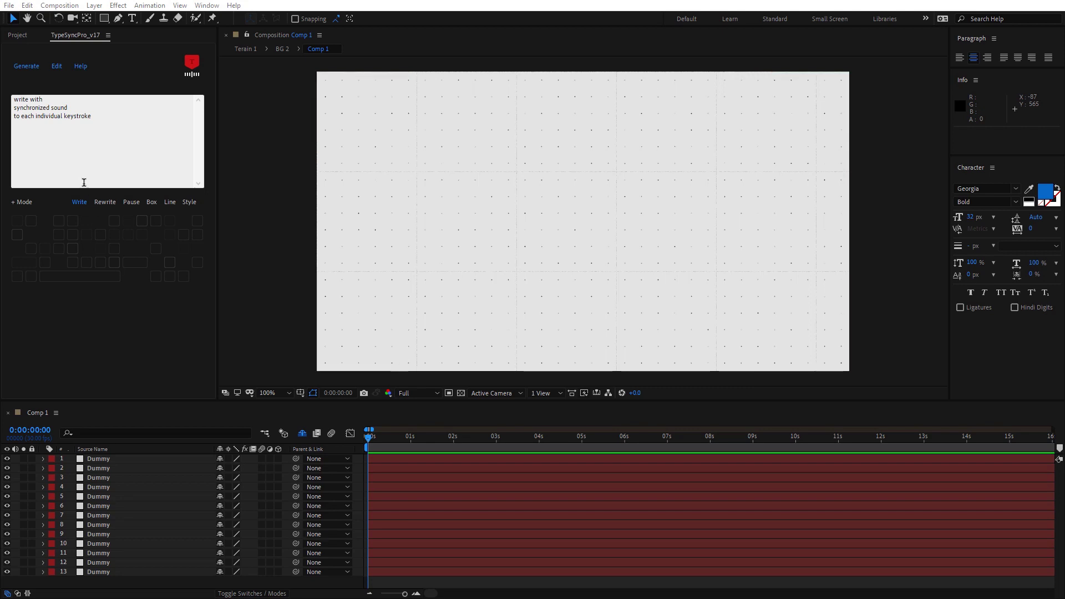
- Generate a text layer, try dragging it among the Dummy layers, then undo
click(29, 66)
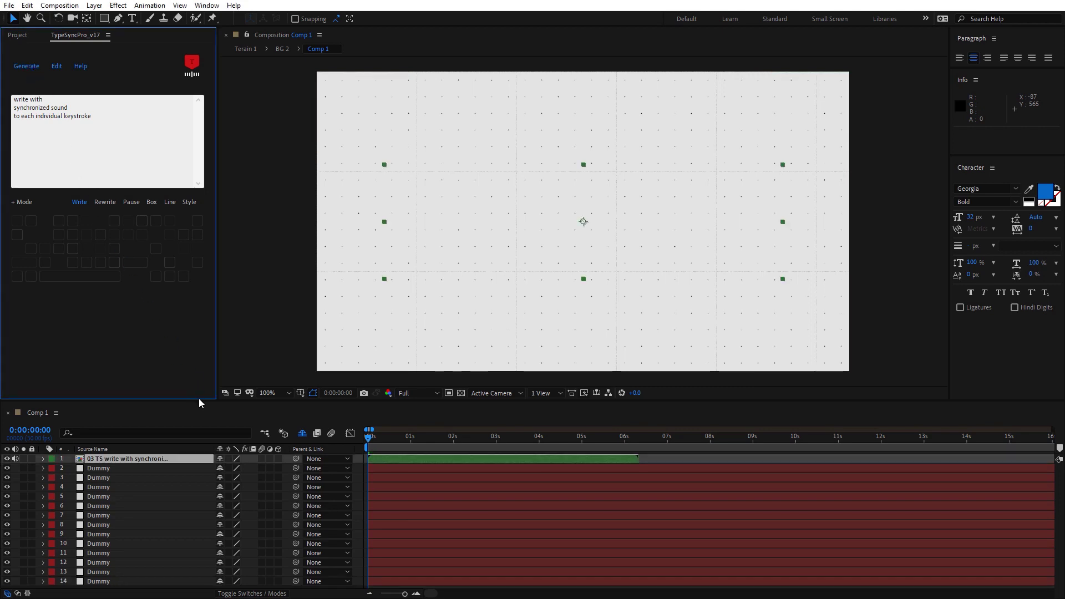
drag(190, 459, 195, 548)
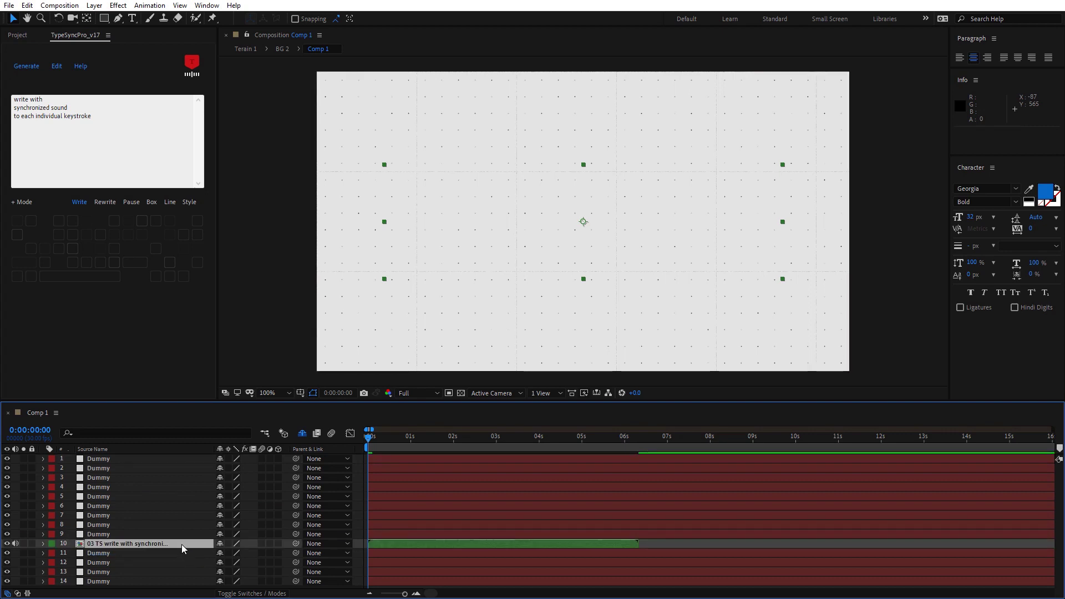
key(ctrl+z)
key(ctrl+z)
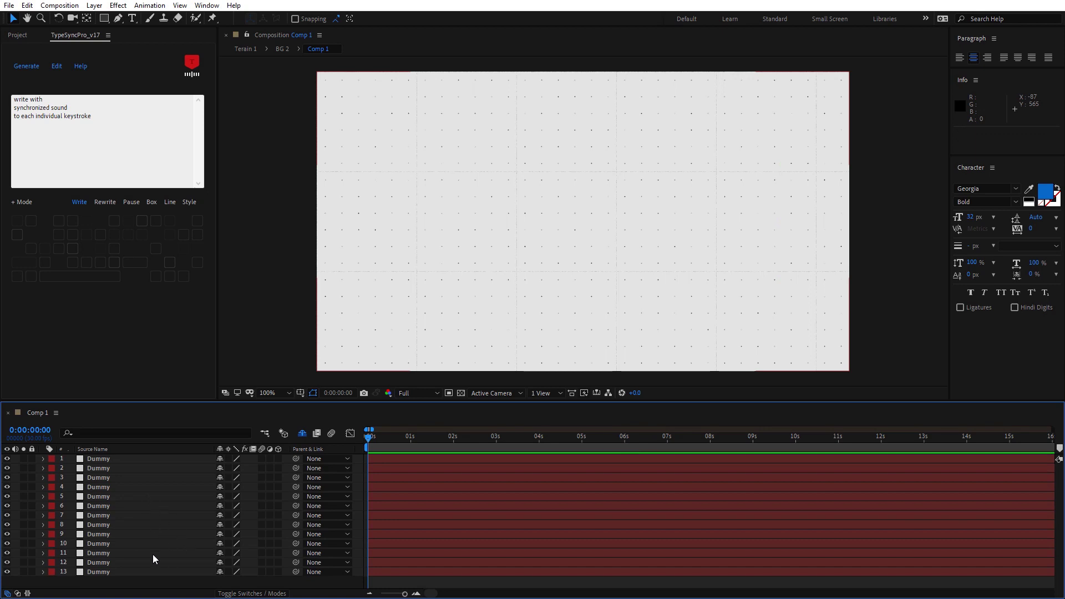
- Select the row 8 Dummy layer, generate the typewriter layer there, and preview it
click(161, 524)
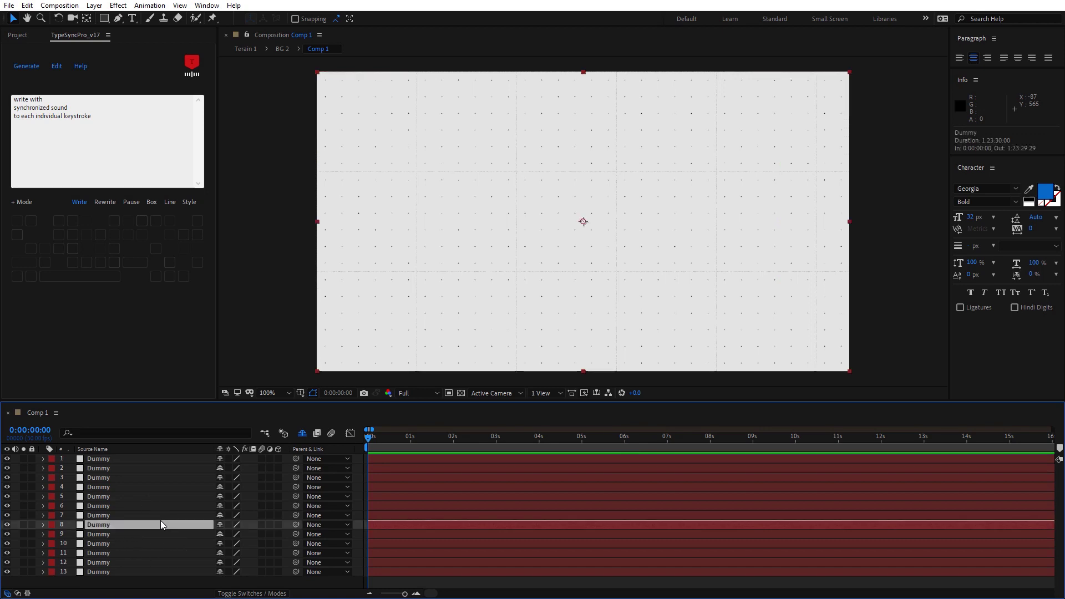
click(22, 67)
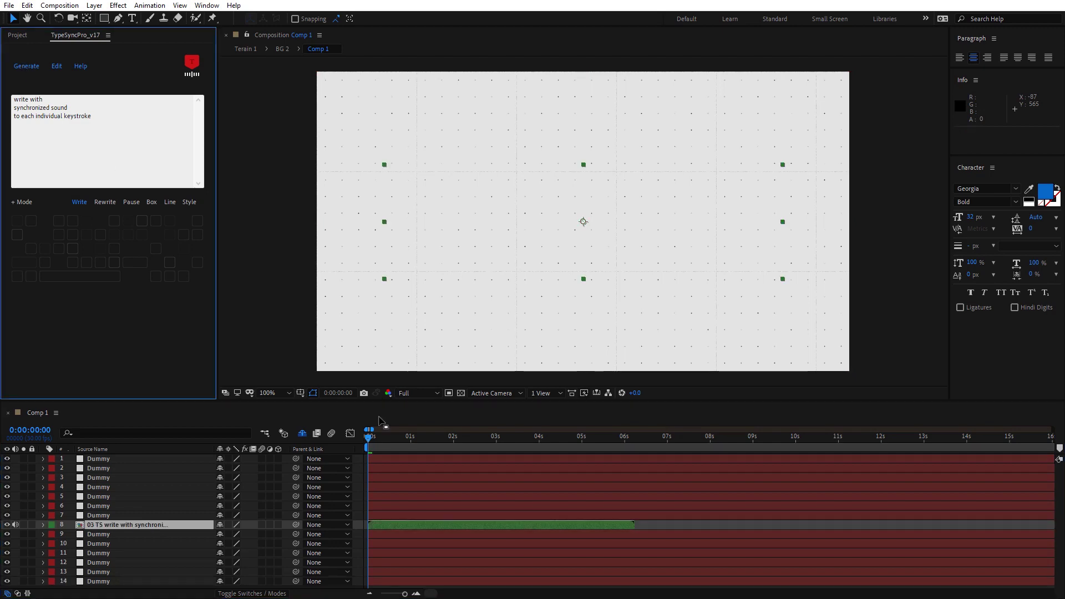
click(386, 437)
key(space)
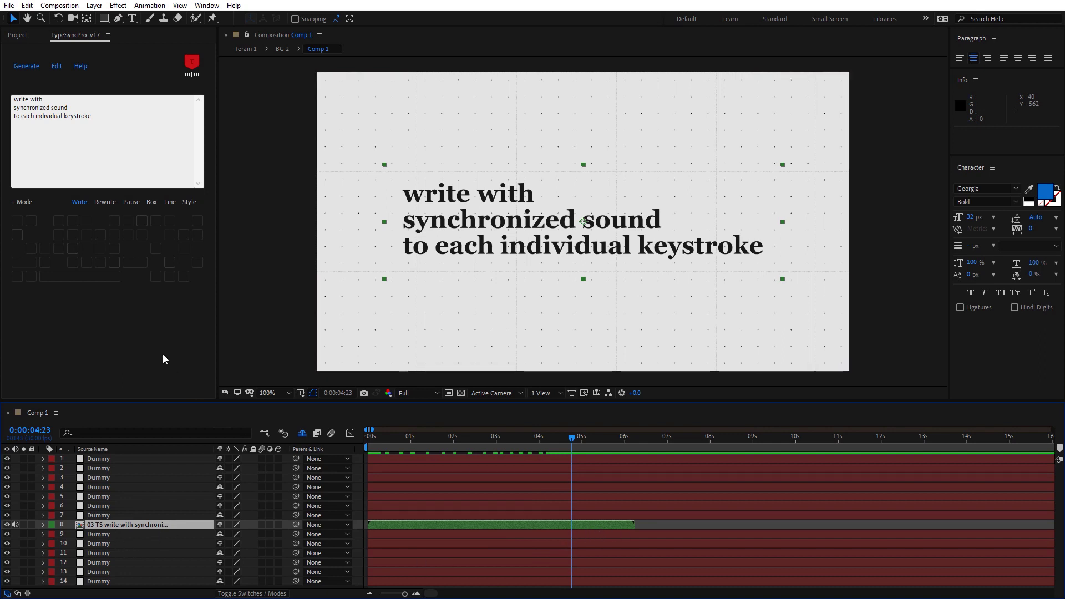
click(26, 67)
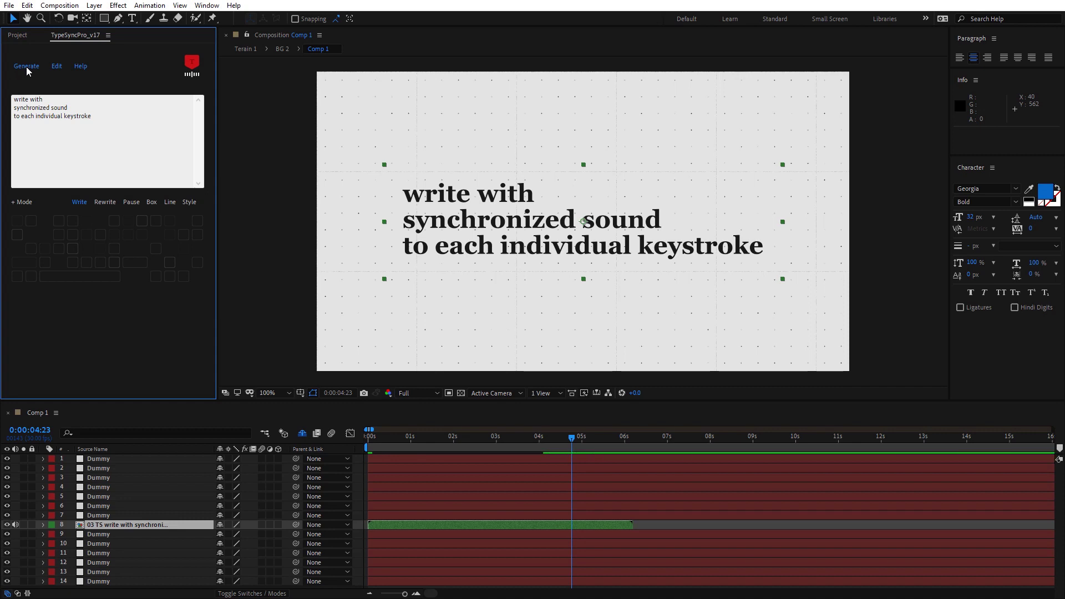
- Generate a fourth layer at 0:00:04:23, then scrub back a frame to check the text
click(26, 66)
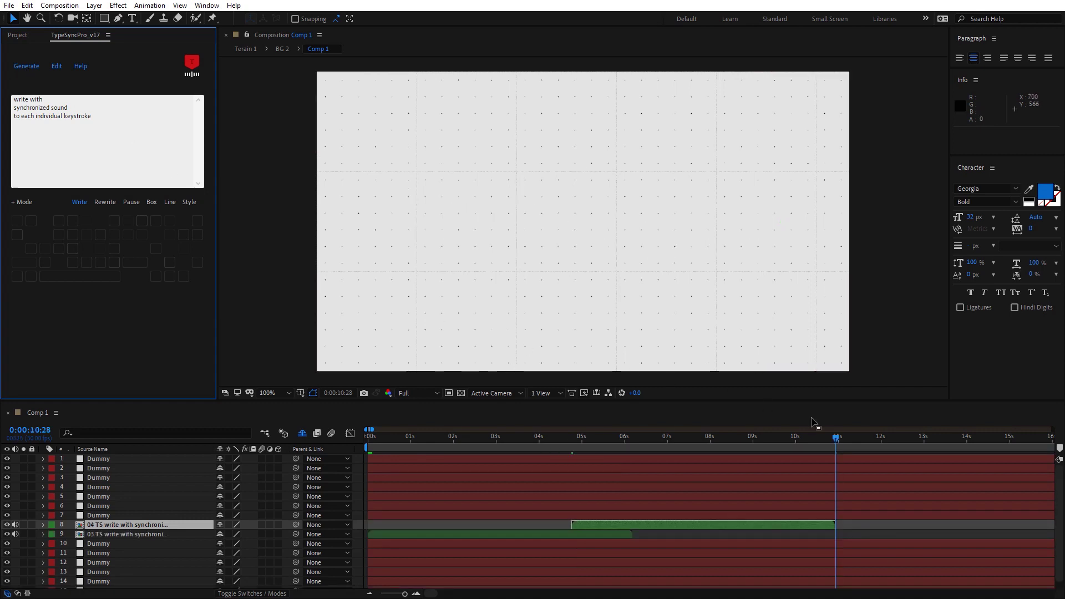
drag(768, 444, 528, 494)
key(Page_Up)
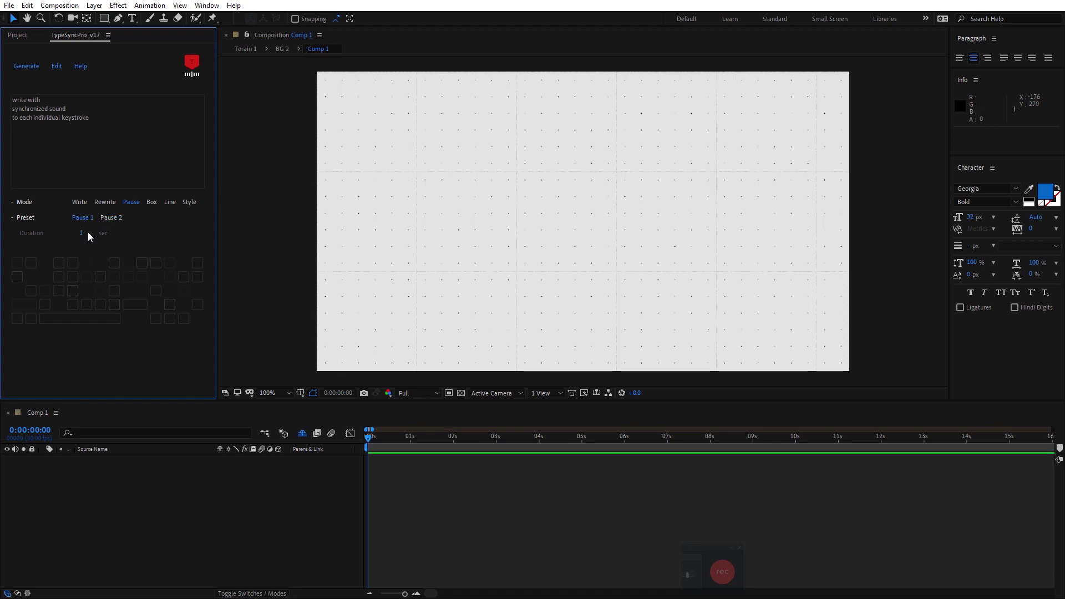
- Add 1-second Pause 1 to 'write' and 'sound' and 0.5-second Pause 2 to 'to'
key(Return)
click(20, 101)
click(59, 109)
click(115, 218)
click(15, 118)
click(80, 217)
- Apply a Box 1 highlight to 'each' and review the Pause 1, Pause 2 and Box 1 tags
click(151, 203)
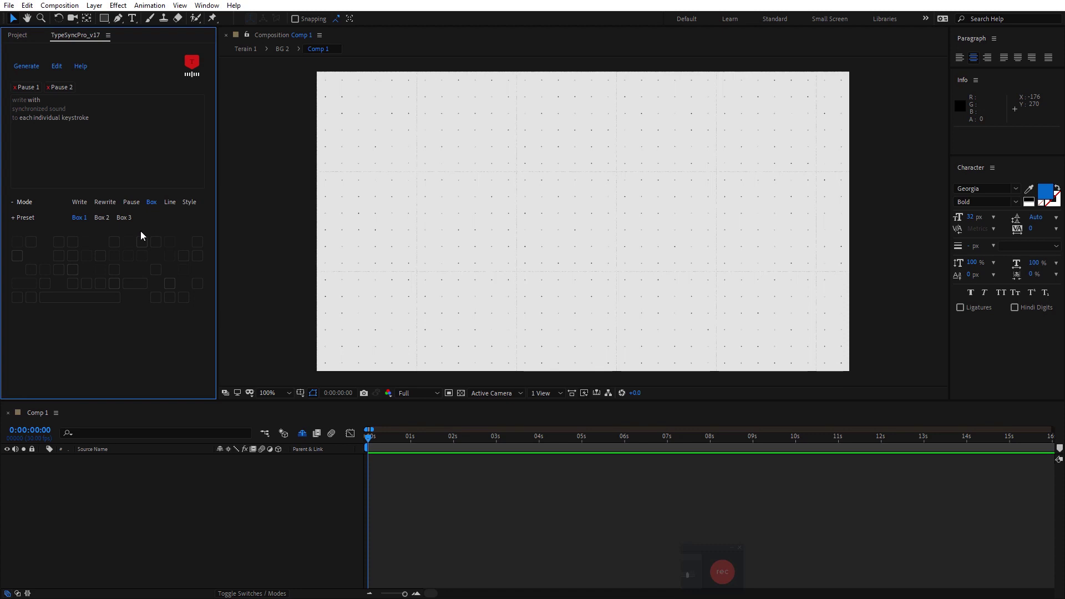
click(31, 118)
click(31, 88)
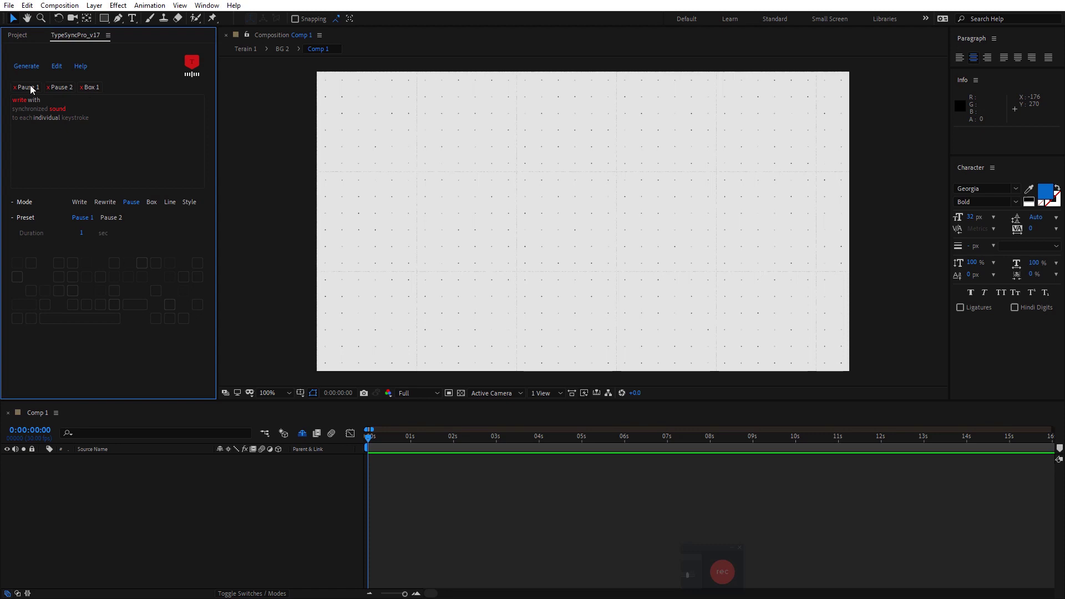
click(60, 89)
click(92, 89)
- Remove the Box 1 highlight and Pause 1 pauses, keeping Pause 2
click(82, 88)
click(59, 87)
click(29, 86)
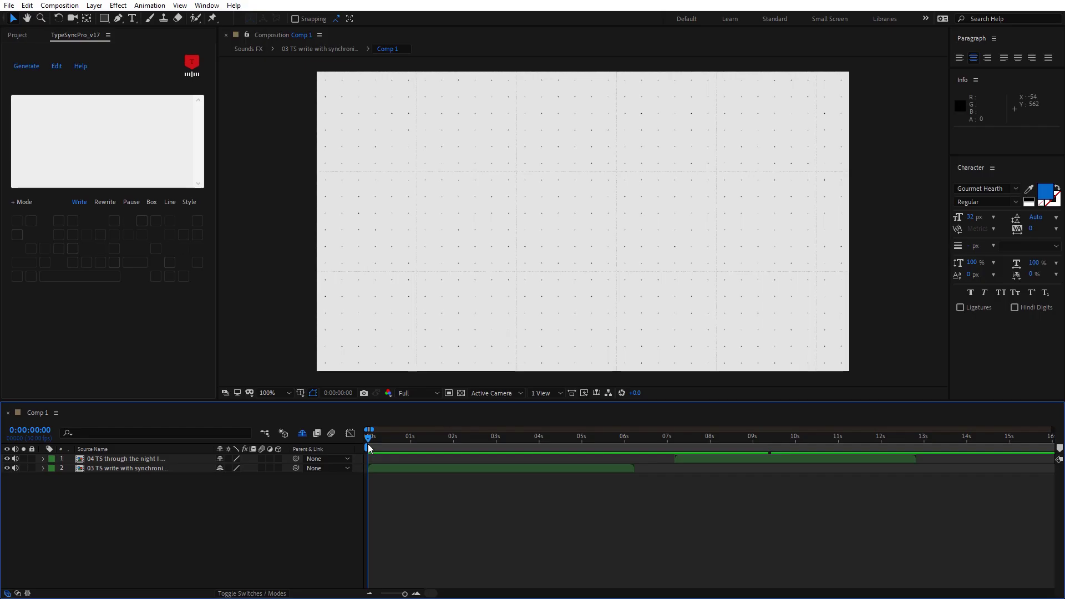
- Play the underlined typing, then load the 03 TS layer's text into TypeSyncPro
key(space)
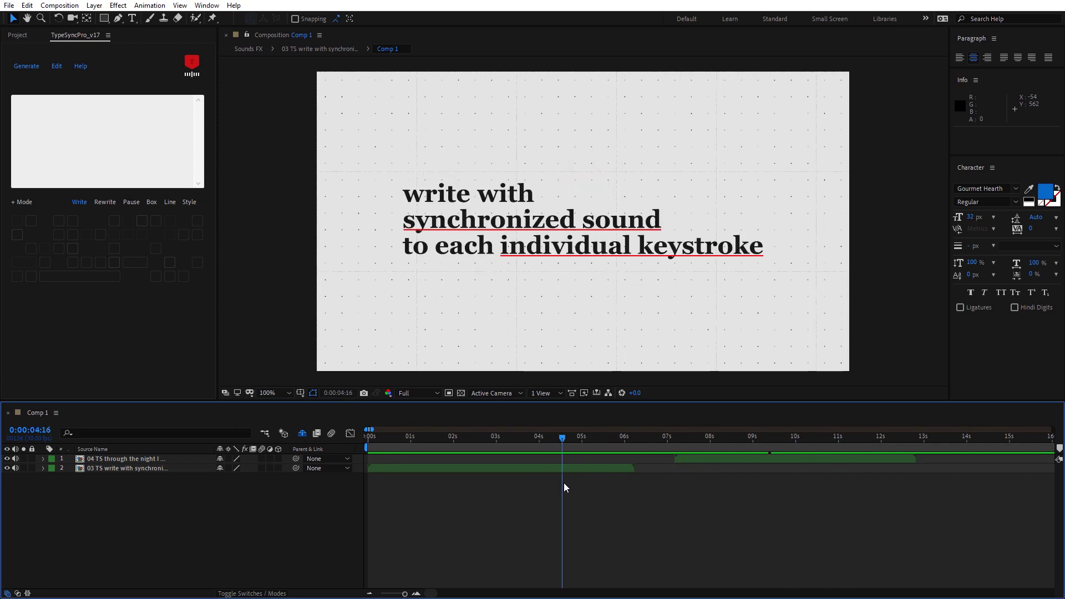
click(550, 467)
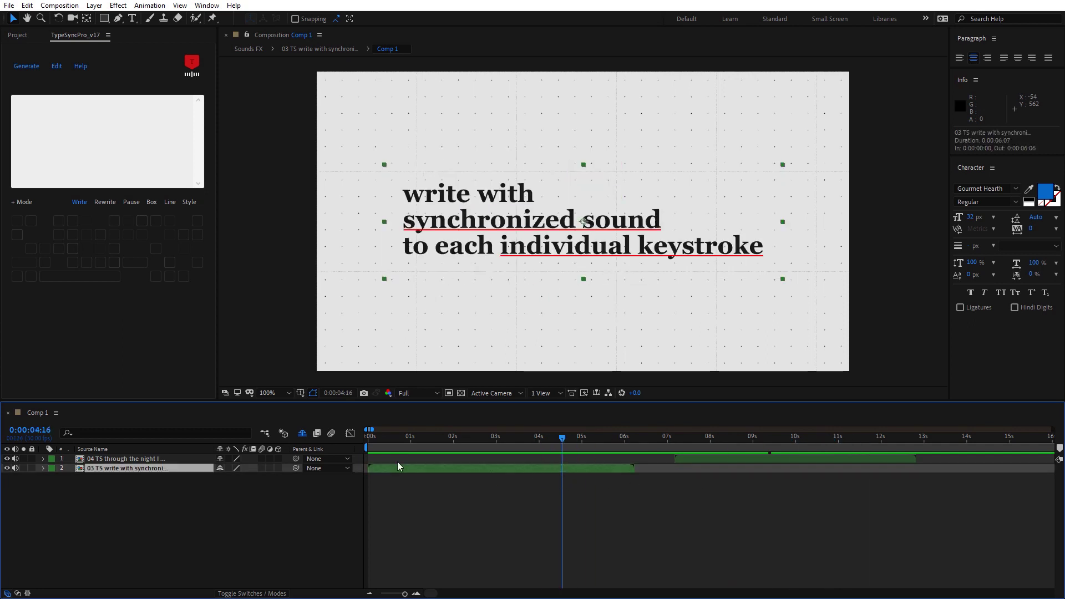
click(59, 68)
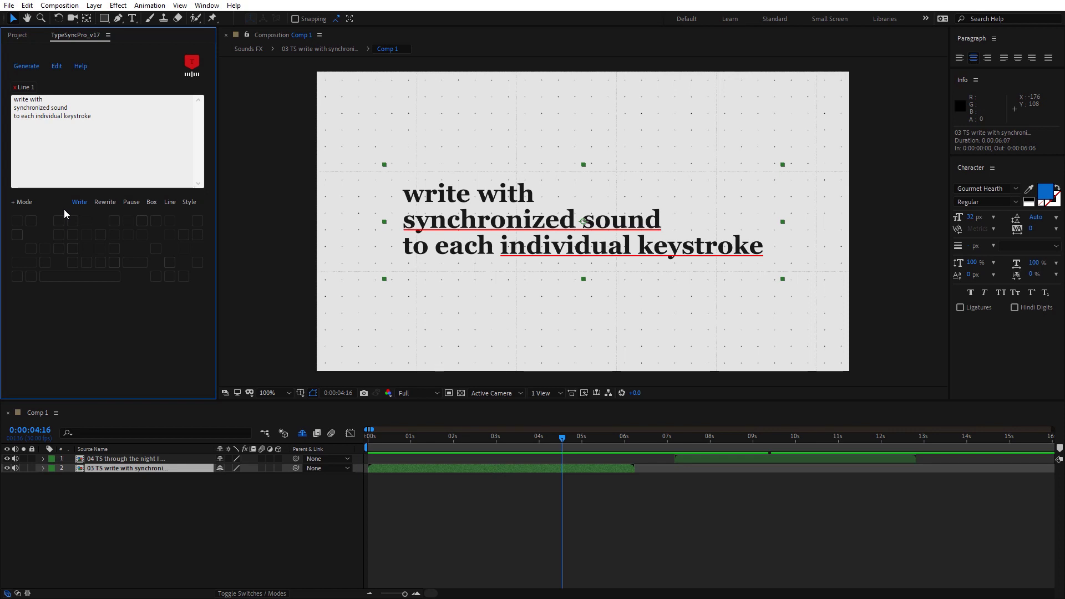
- Insert 'perfect' after 'write with' and regenerate the typewriter layer
click(53, 97)
text(perfect)
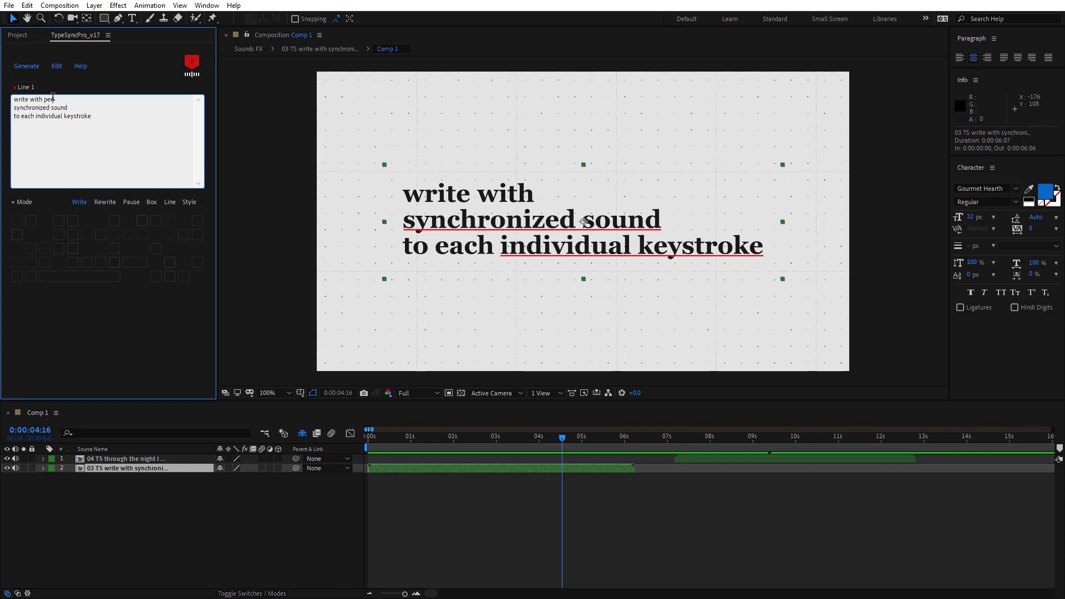
click(88, 136)
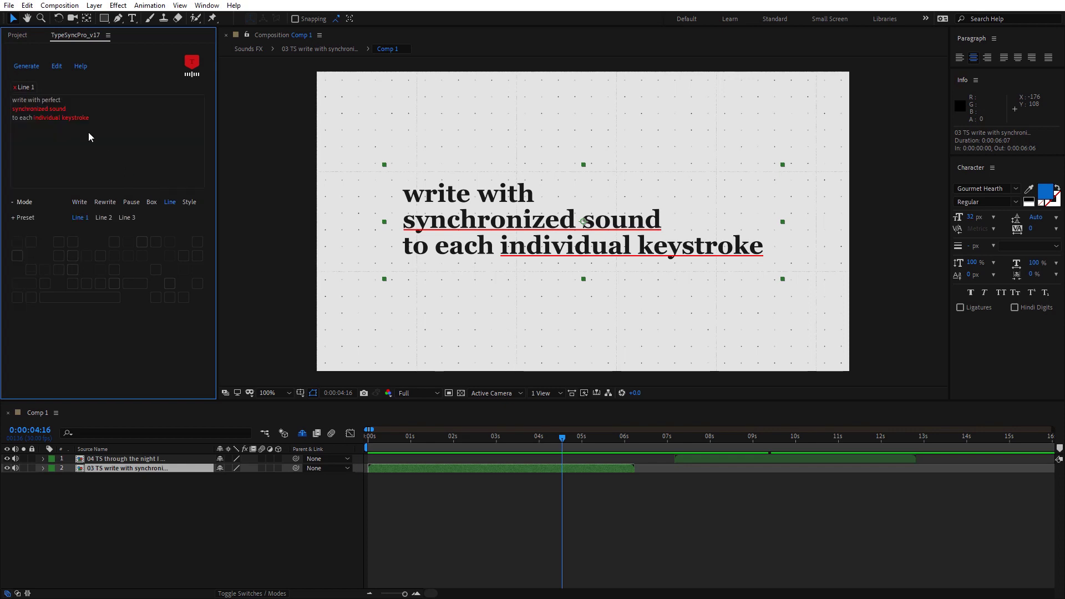
click(28, 66)
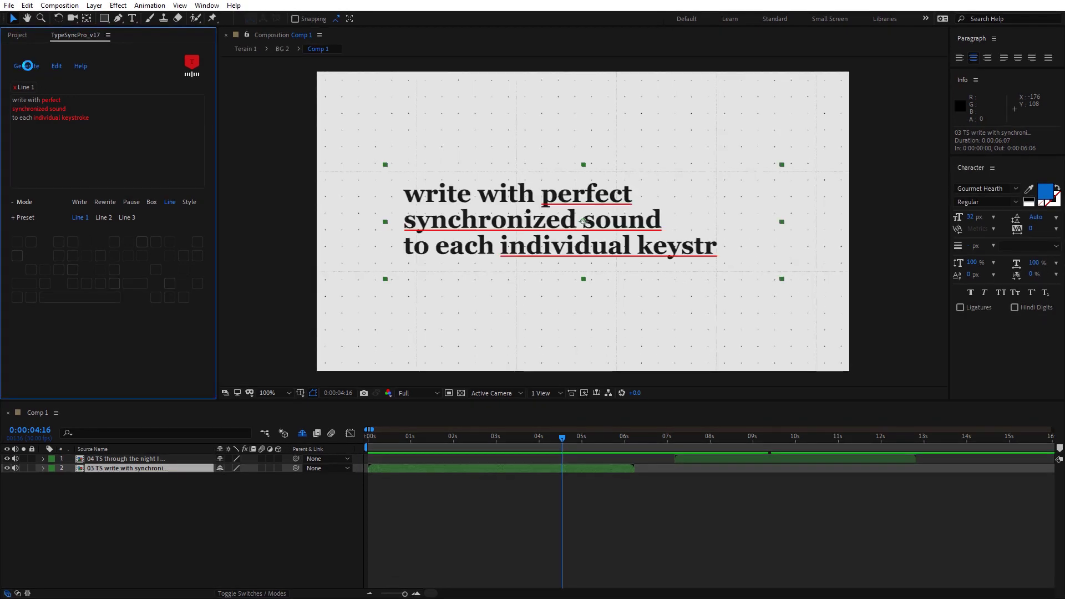
click(27, 65)
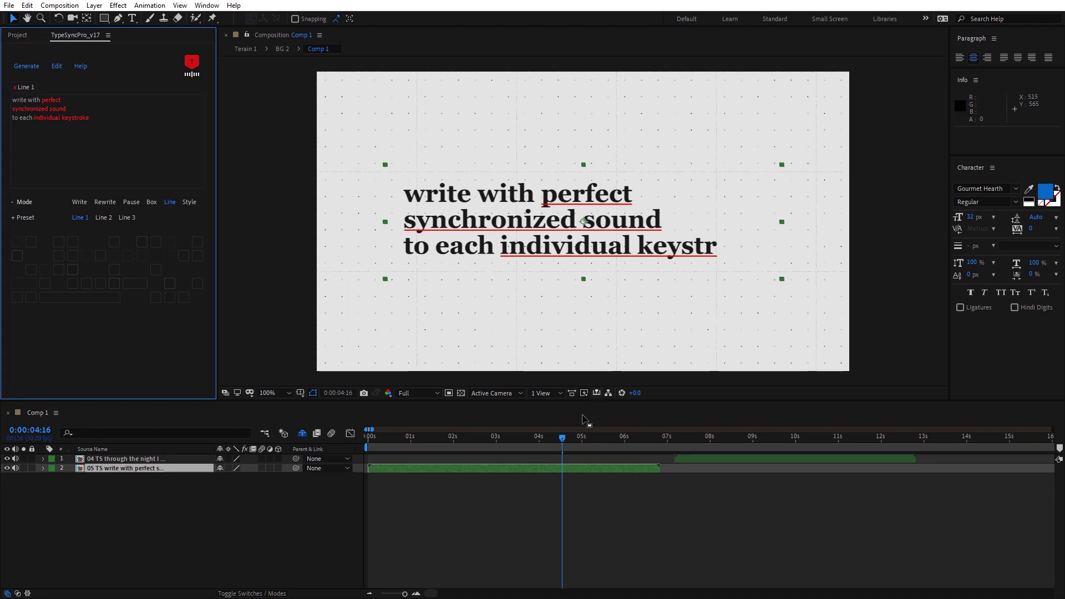
- Load the THROUGH THE NIGHT lyric layer for editing and make its Box 1 highlight green
drag(563, 439, 867, 475)
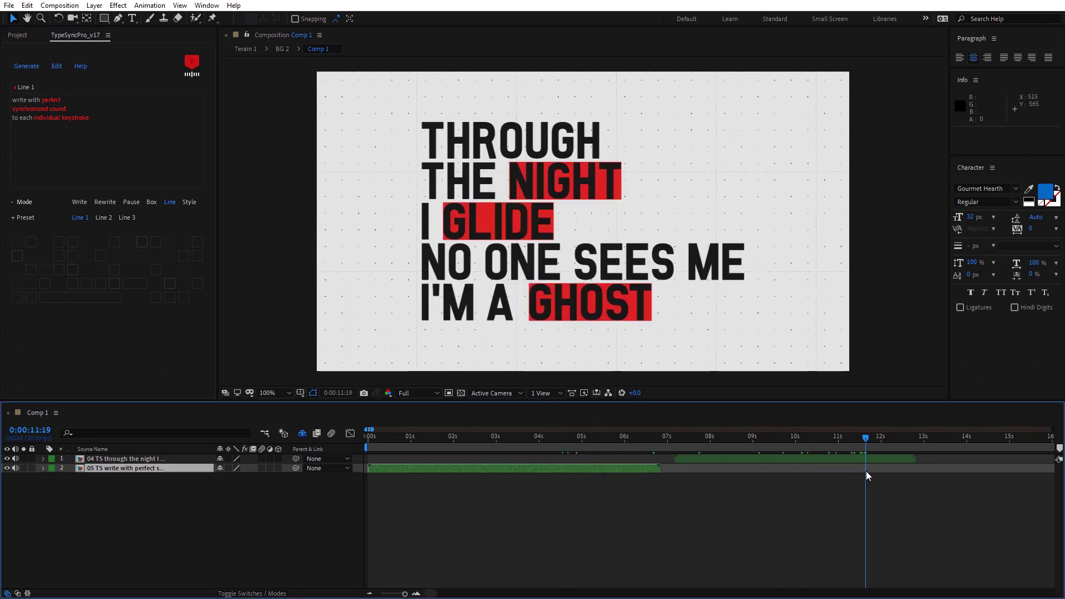
click(864, 459)
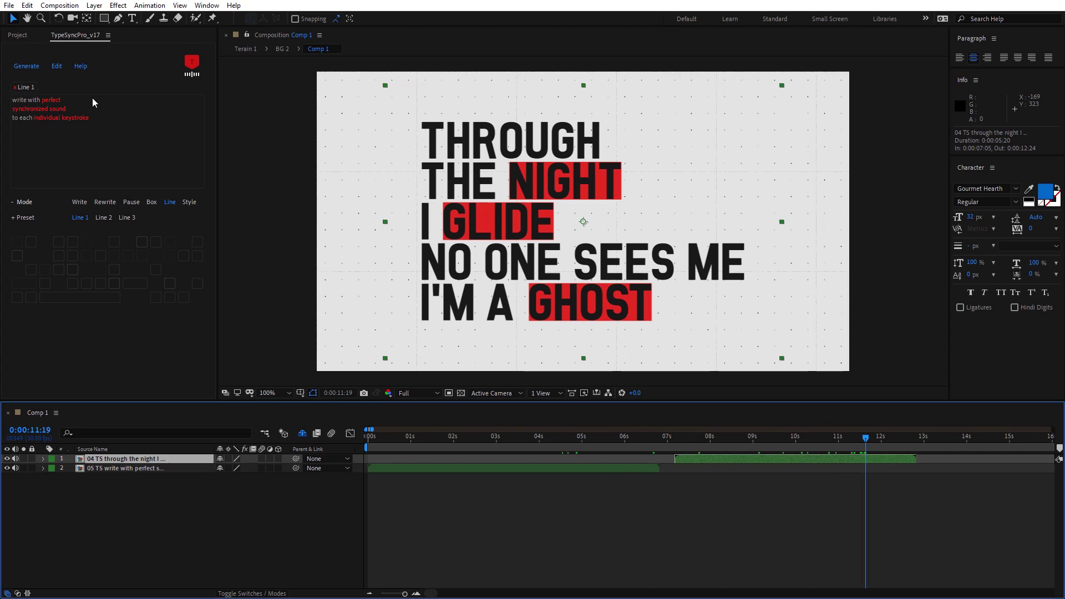
click(56, 67)
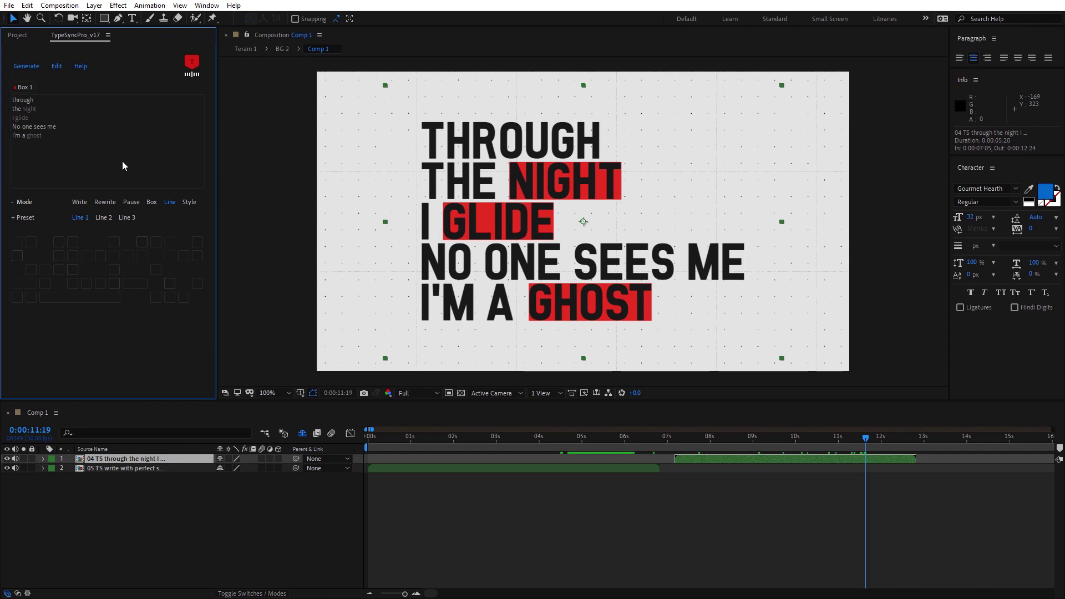
click(152, 203)
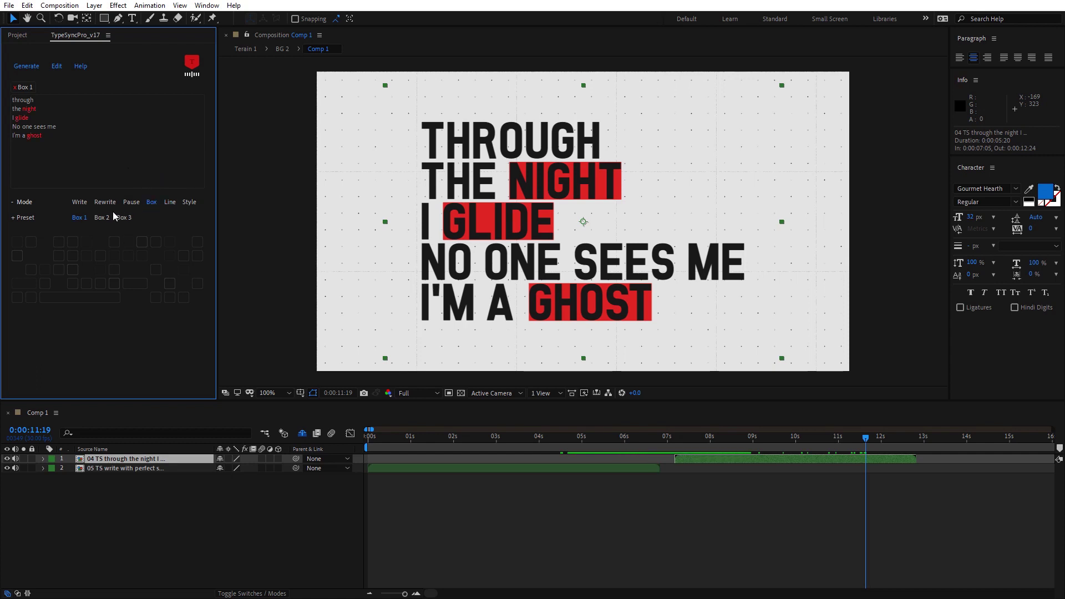
click(79, 219)
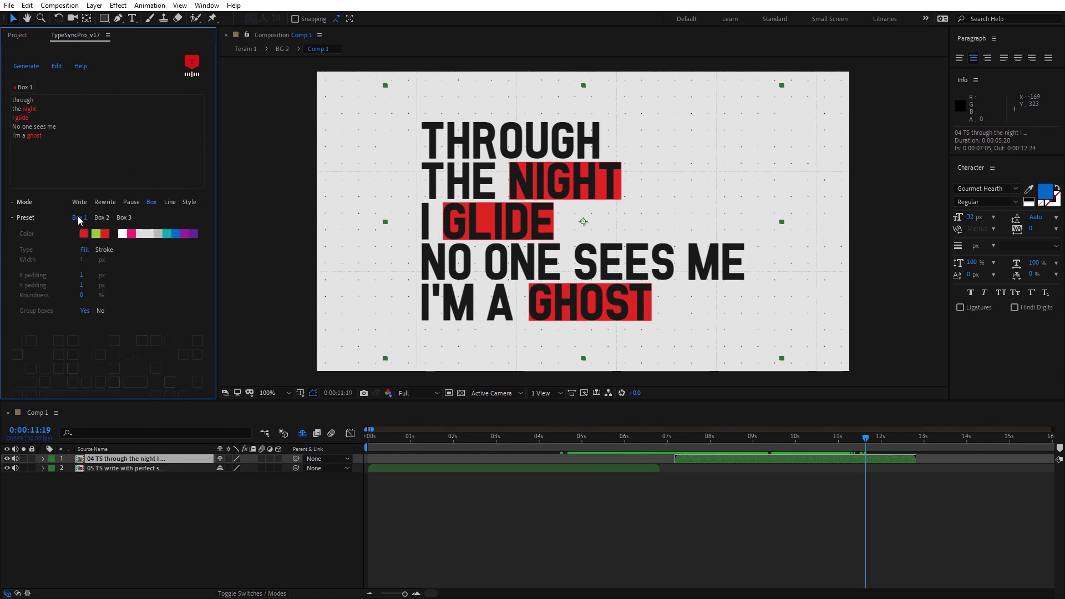
click(96, 234)
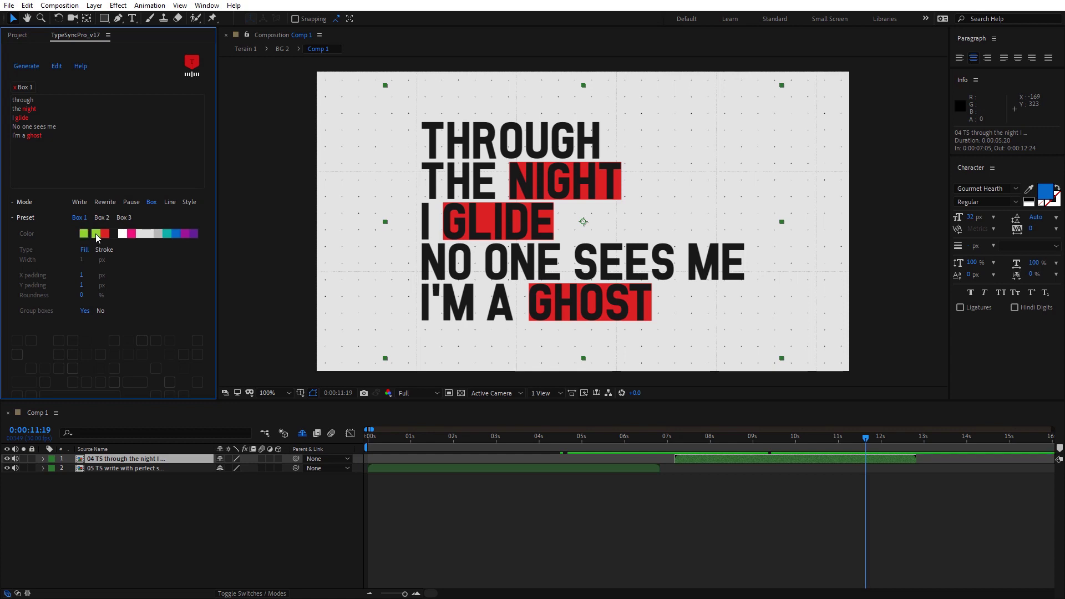
- Set box X/Y padding to 10 and roundness to 20, then regenerate the lyric
click(86, 274)
text(10)
click(87, 286)
key(Return)
click(86, 294)
text(20)
key(Return)
click(34, 67)
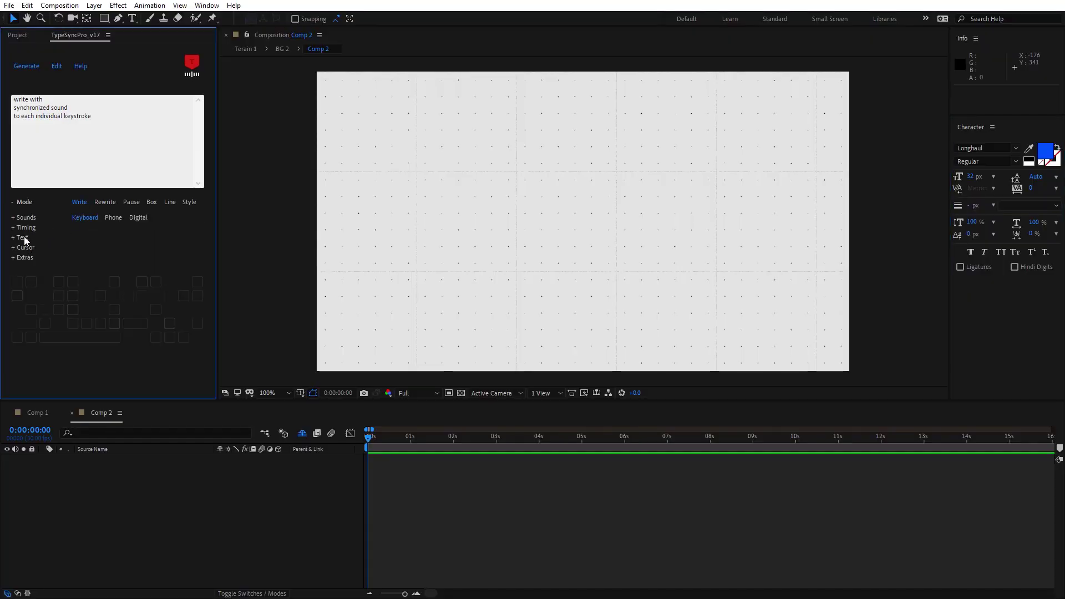
- Choose MADE Sunflower in the Character panel and update TypeSyncPro's font family to match
click(23, 238)
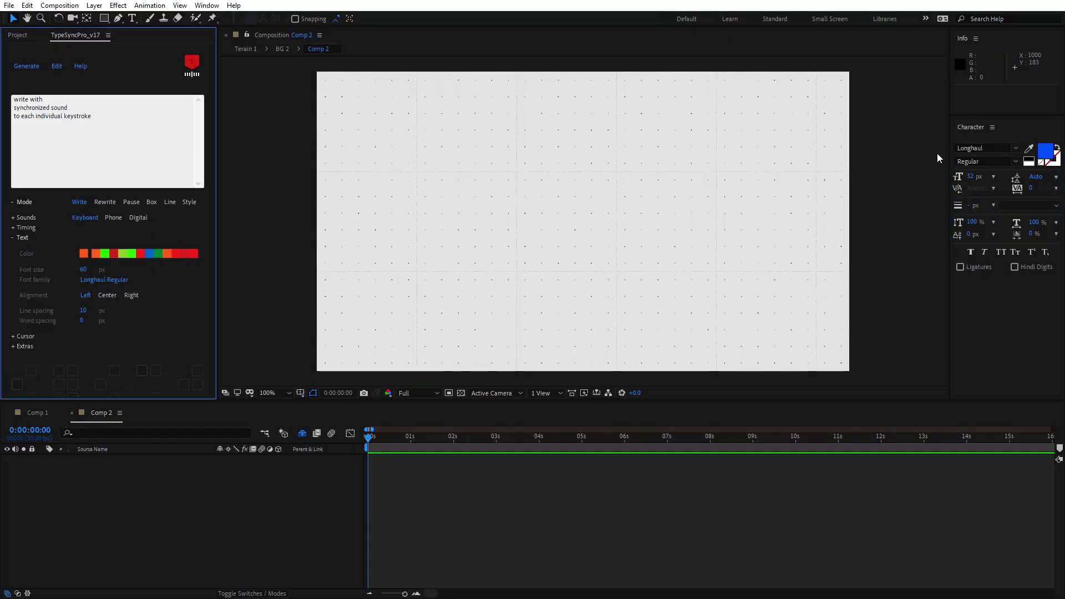
click(982, 129)
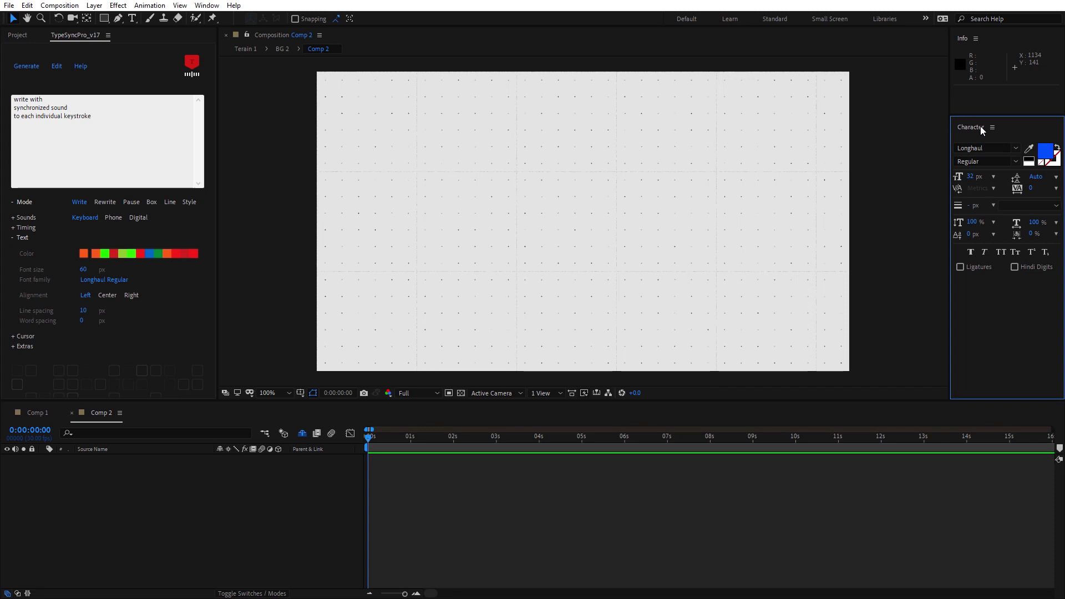
click(207, 6)
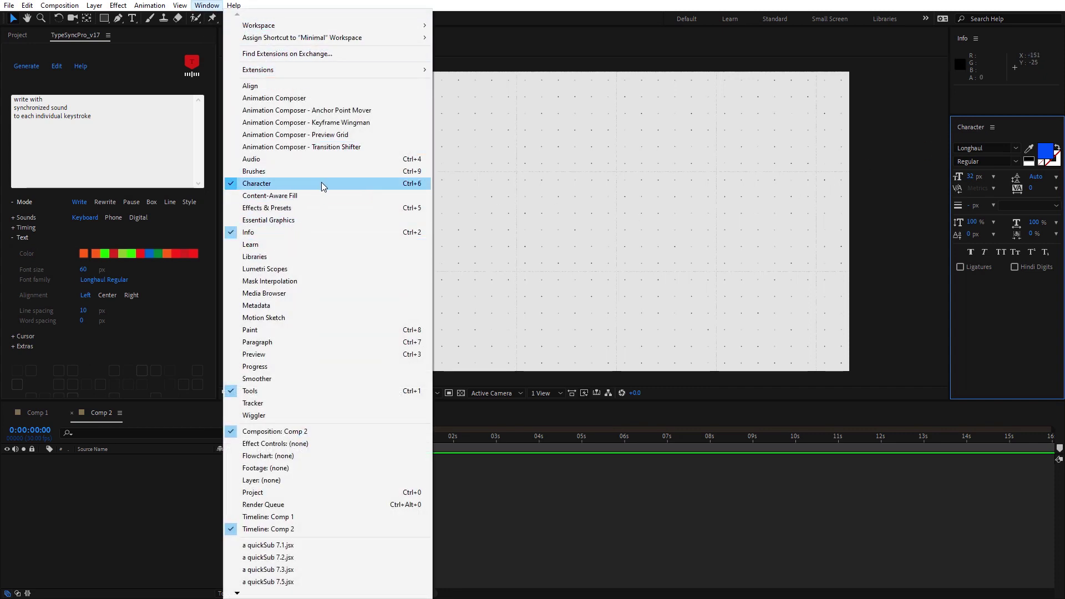
click(566, 221)
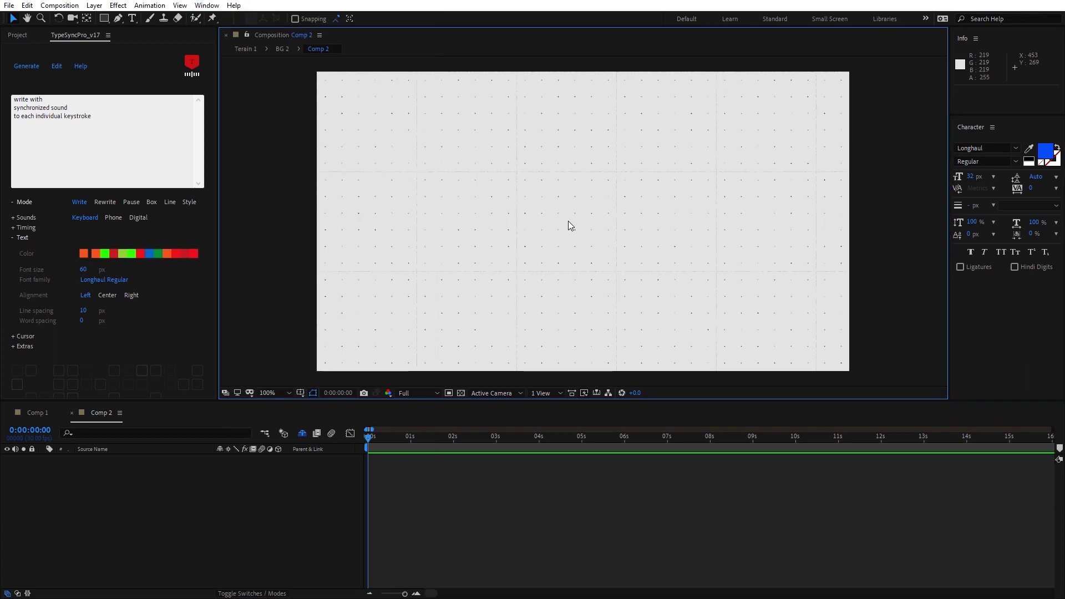
click(1015, 148)
click(1001, 287)
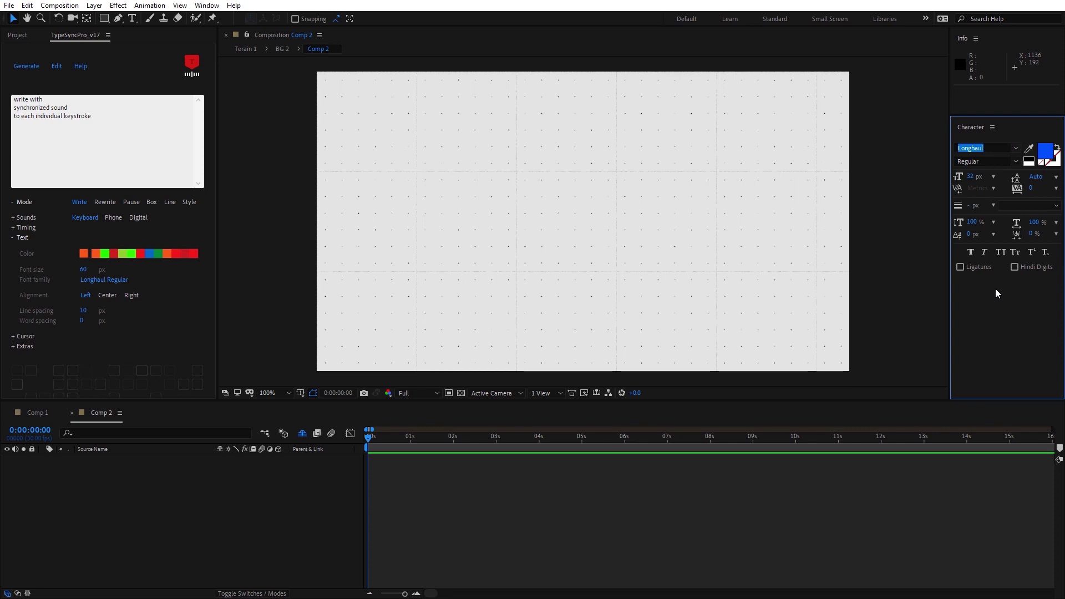
click(116, 282)
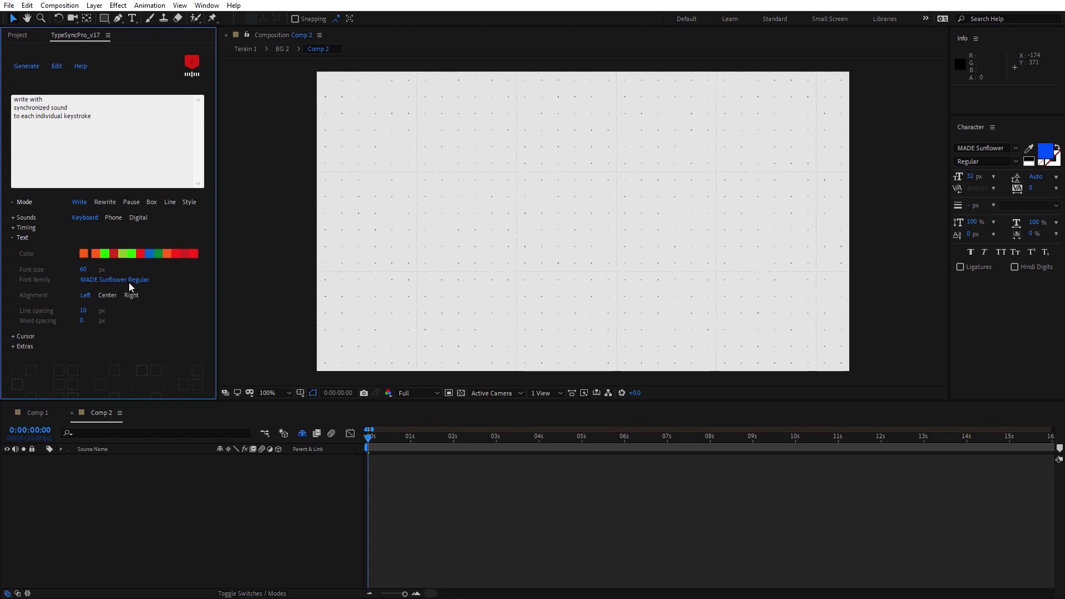
- Set the text fill to bright green (hue 124°, 00FF12), load it into TypeSyncPro, then try red
click(1051, 158)
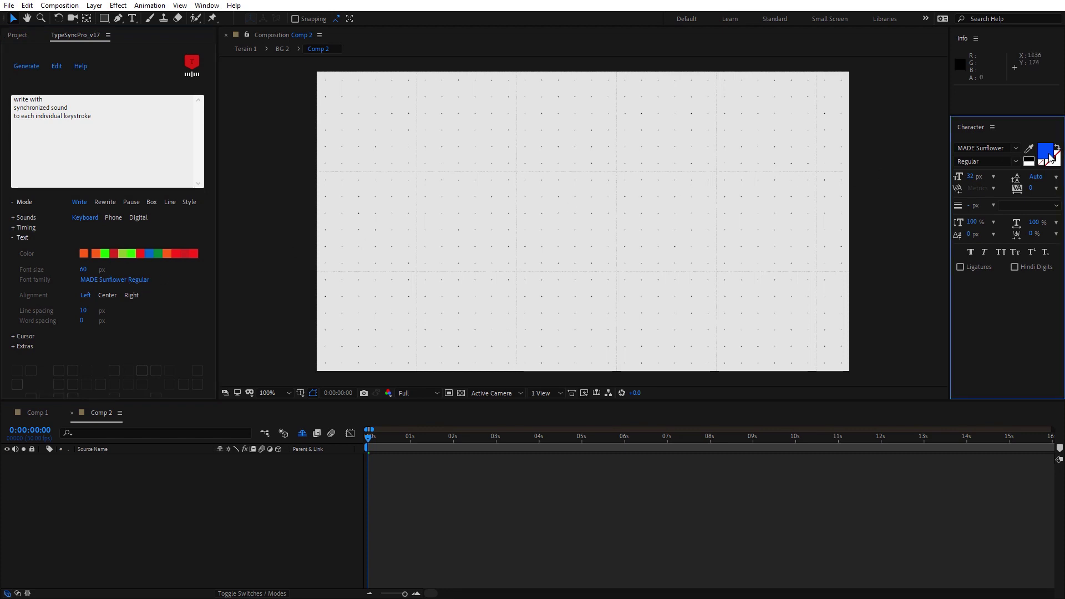
click(619, 279)
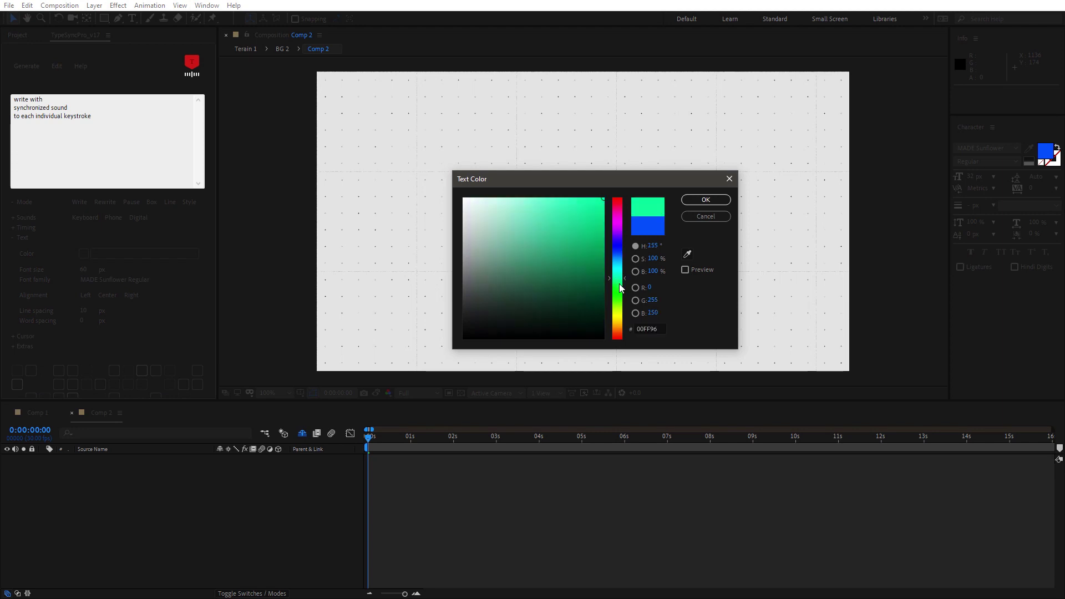
click(620, 291)
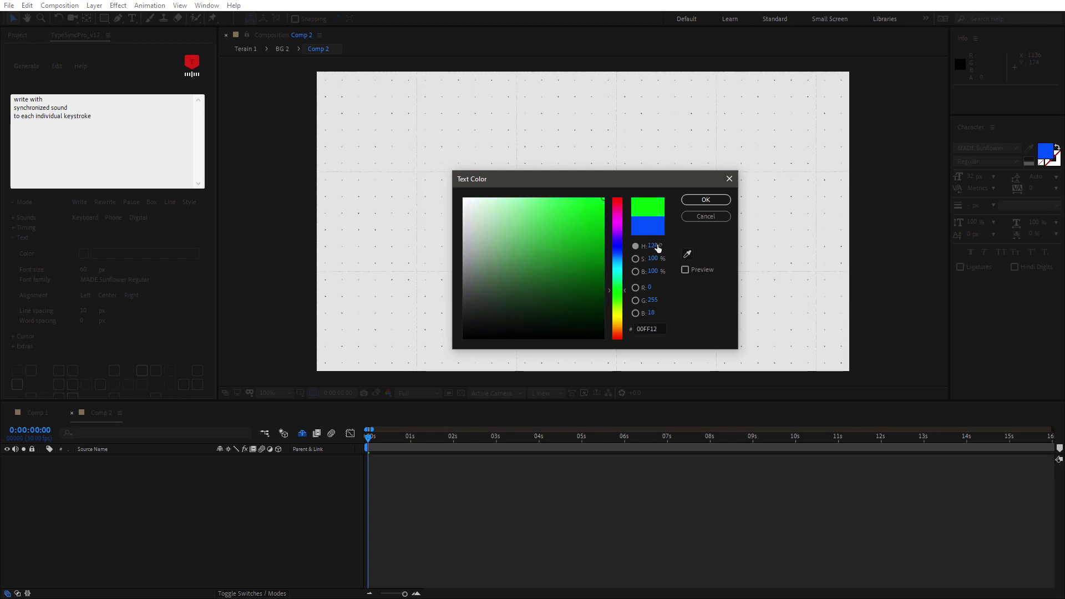
click(701, 203)
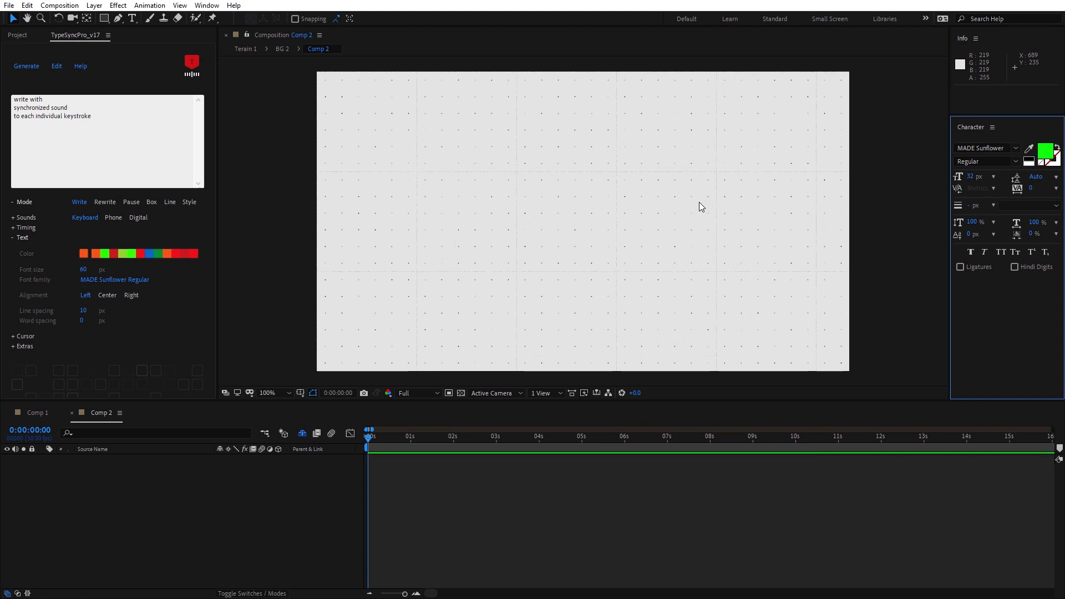
click(85, 254)
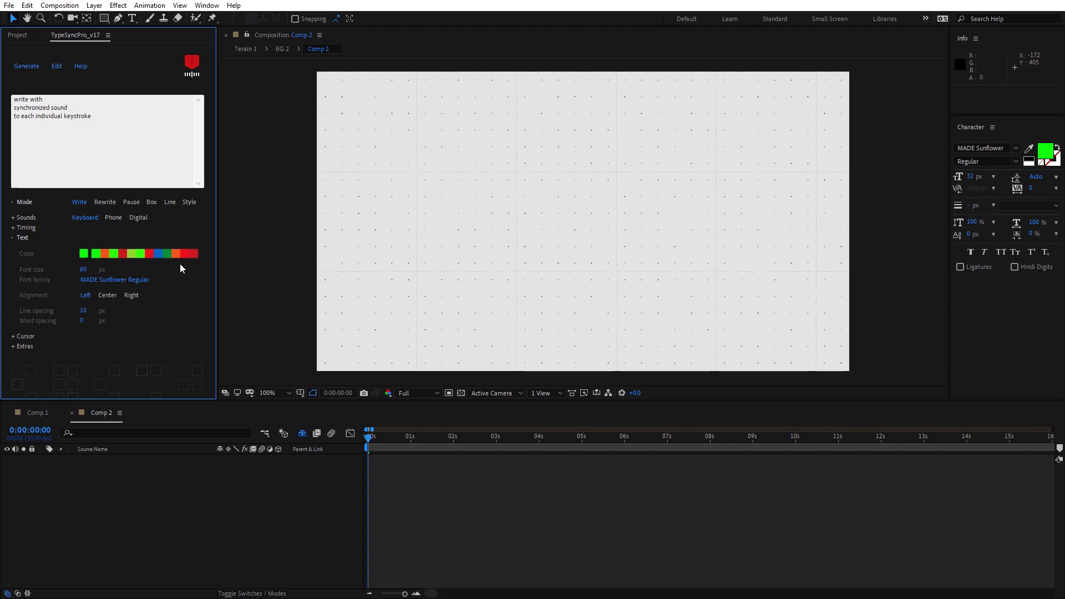
click(153, 257)
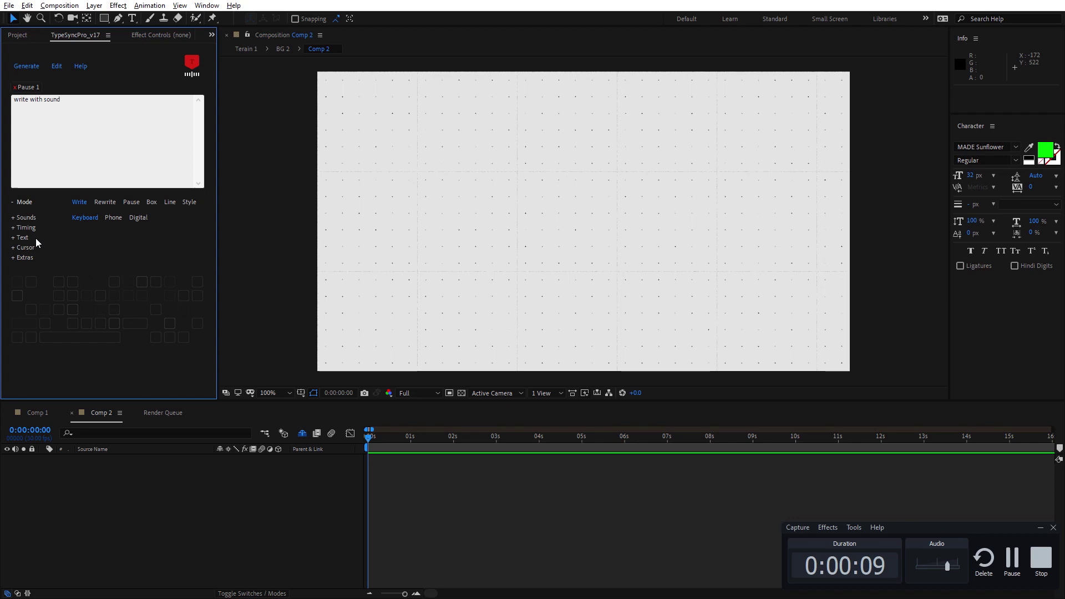
- Expand Timing > Write and compare the Presets and Custom write timing modes
click(28, 228)
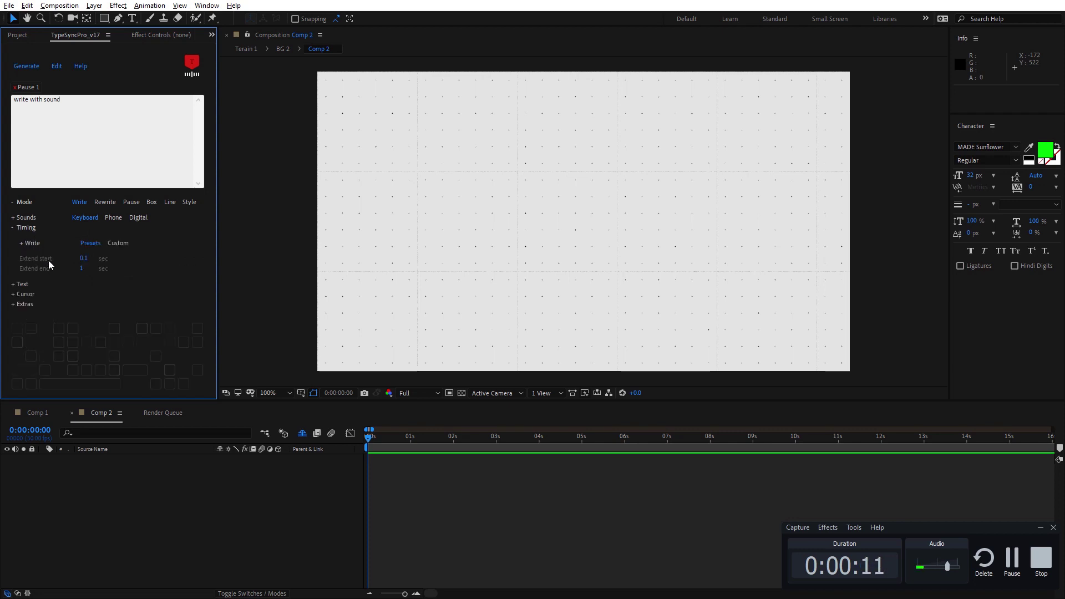
click(89, 245)
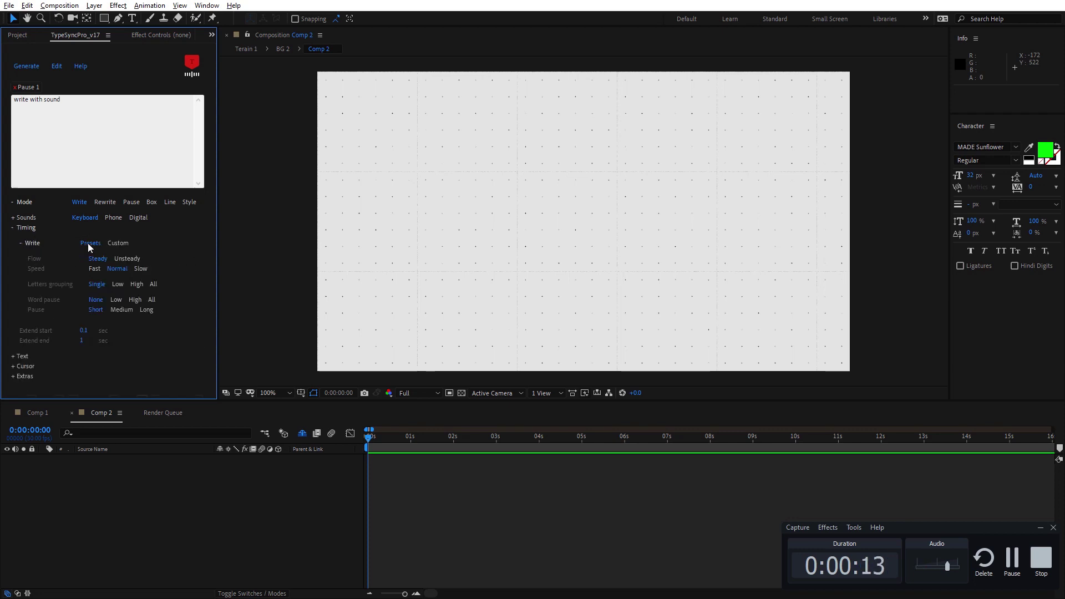
click(118, 244)
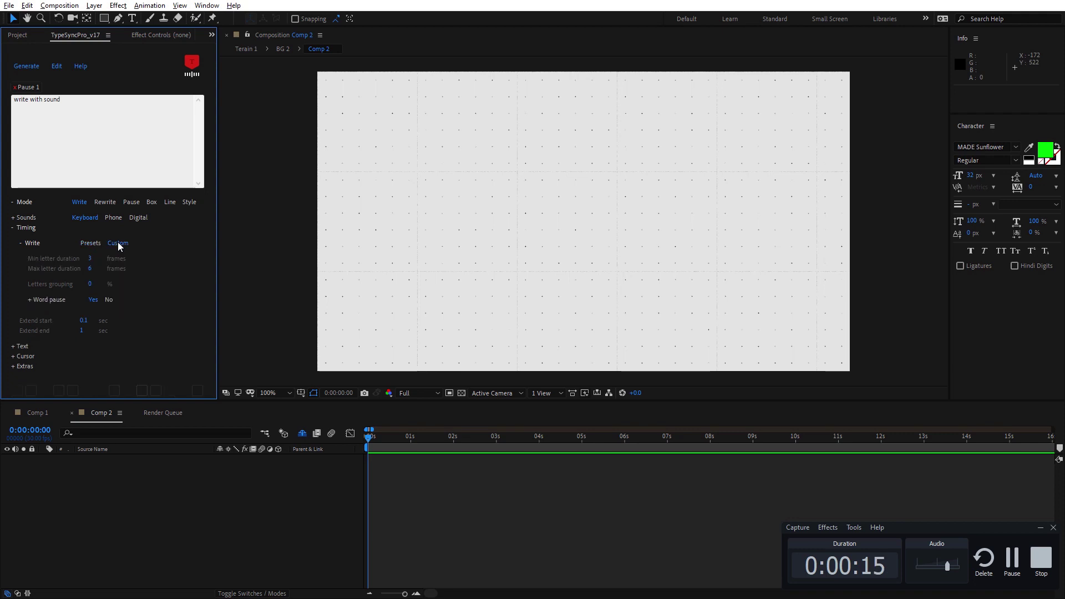
click(91, 245)
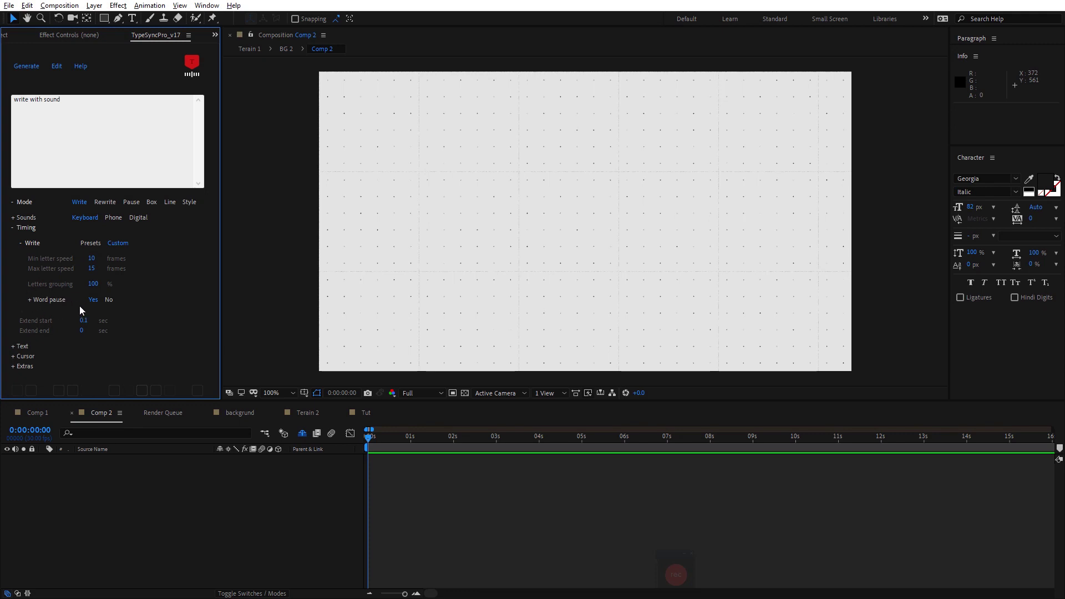
- Toggle Word pause to No and back to Yes in custom write timing
click(108, 300)
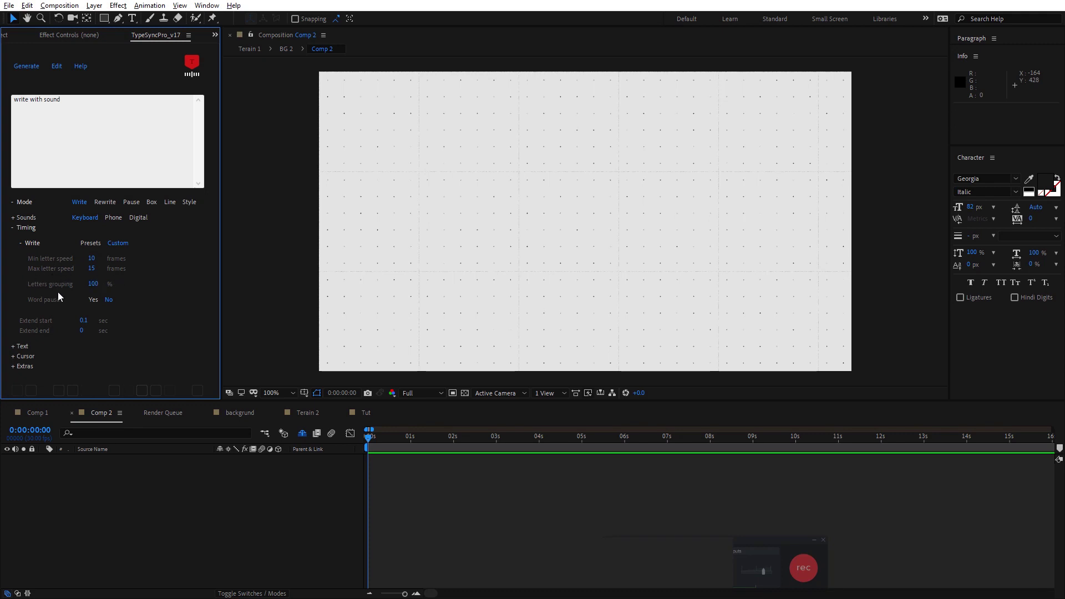
click(94, 300)
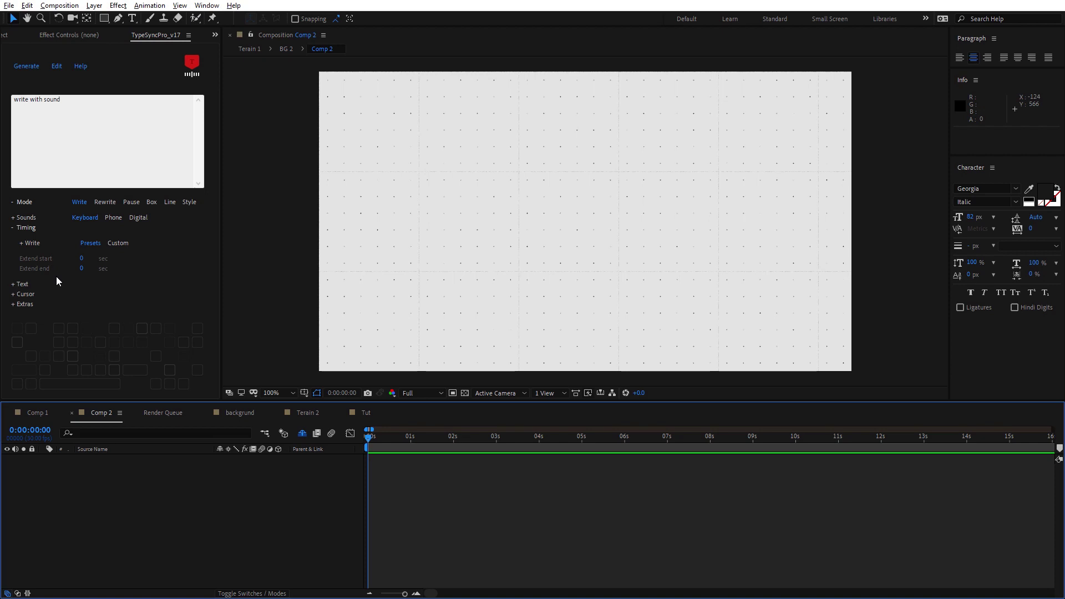
- Set Extend start and Extend end to 1 sec, then generate and preview the 'write with sound' layer
click(83, 259)
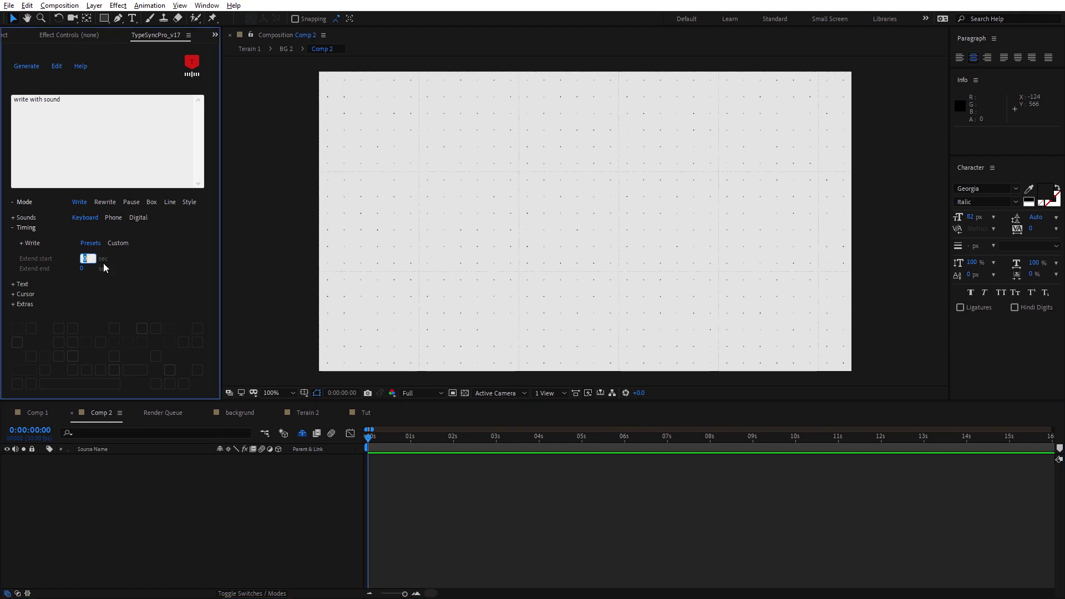
text(1)
click(86, 269)
text(1)
click(27, 66)
key(space)
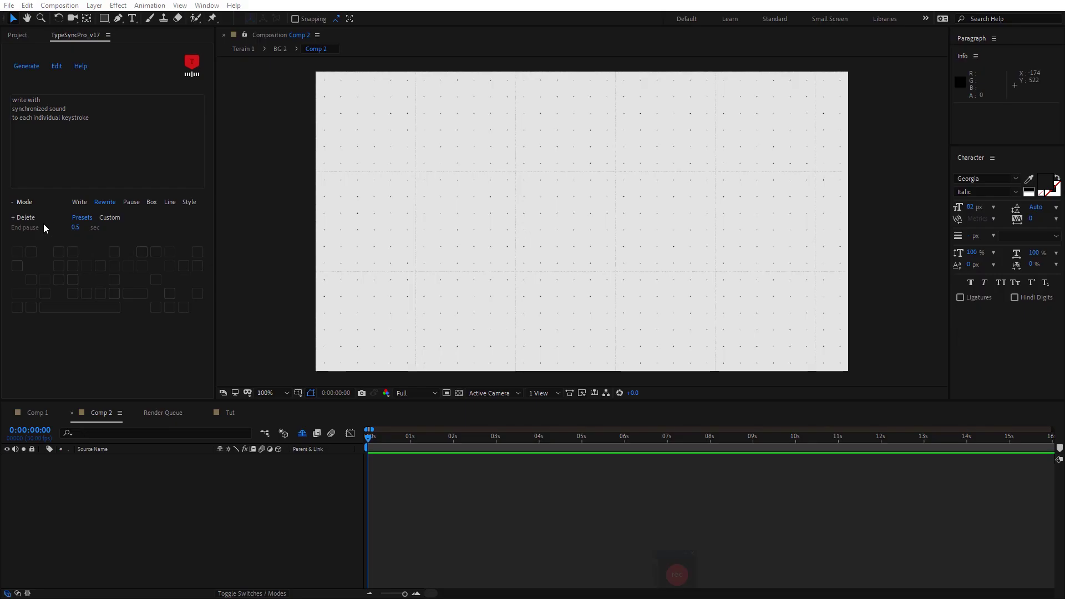
- Switch TypeSyncPro back to Write mode
click(81, 202)
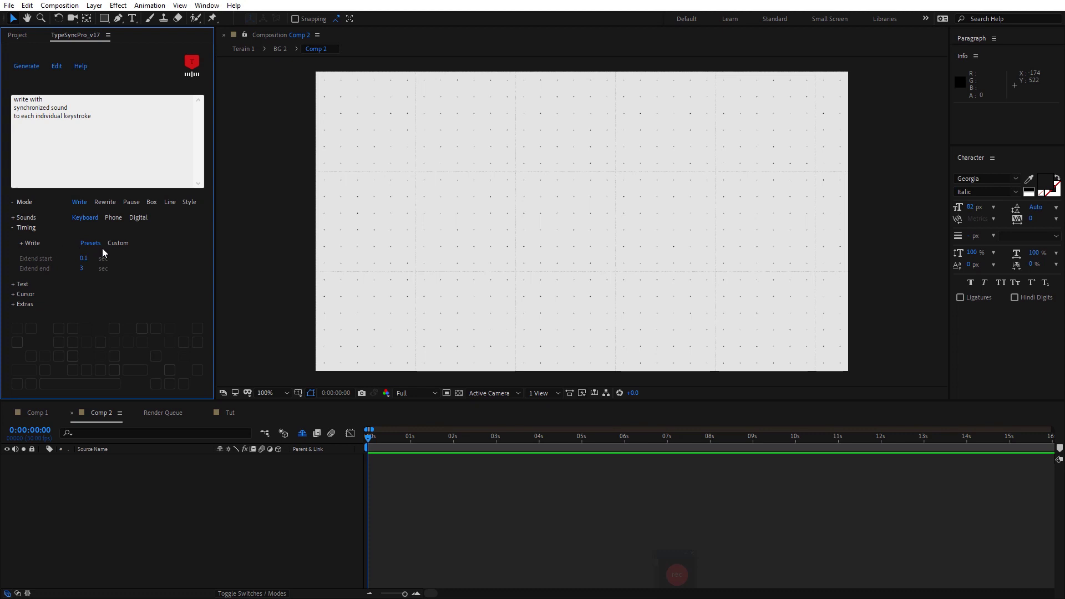